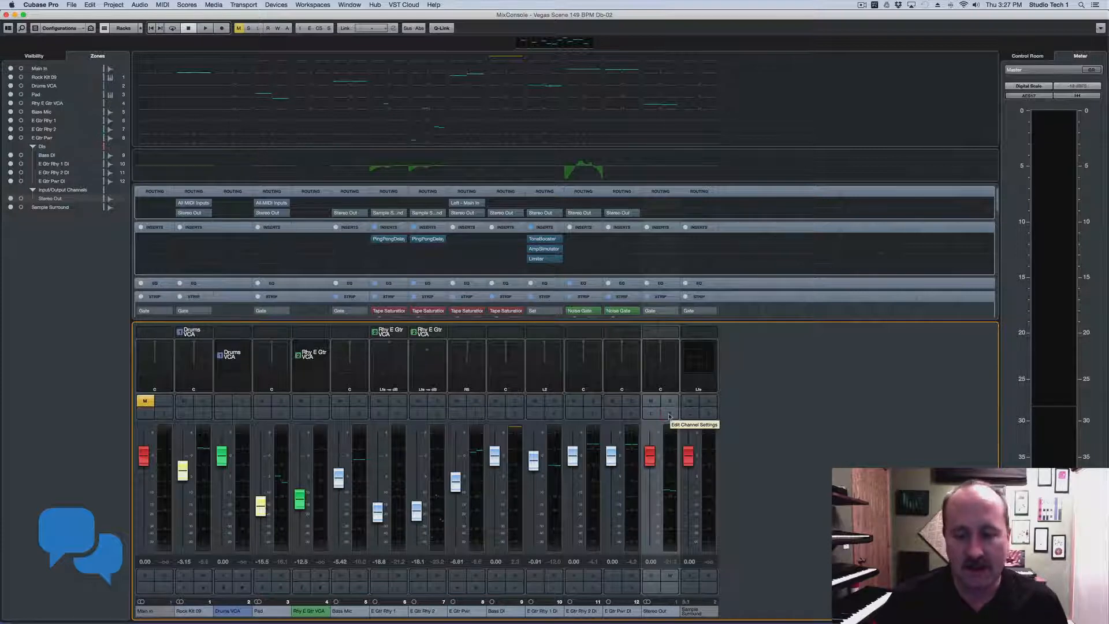
Step: Insert the UV22HR mastering plug-in in the last insert slot of the Stereo Out channel and reposition its window
click(668, 414)
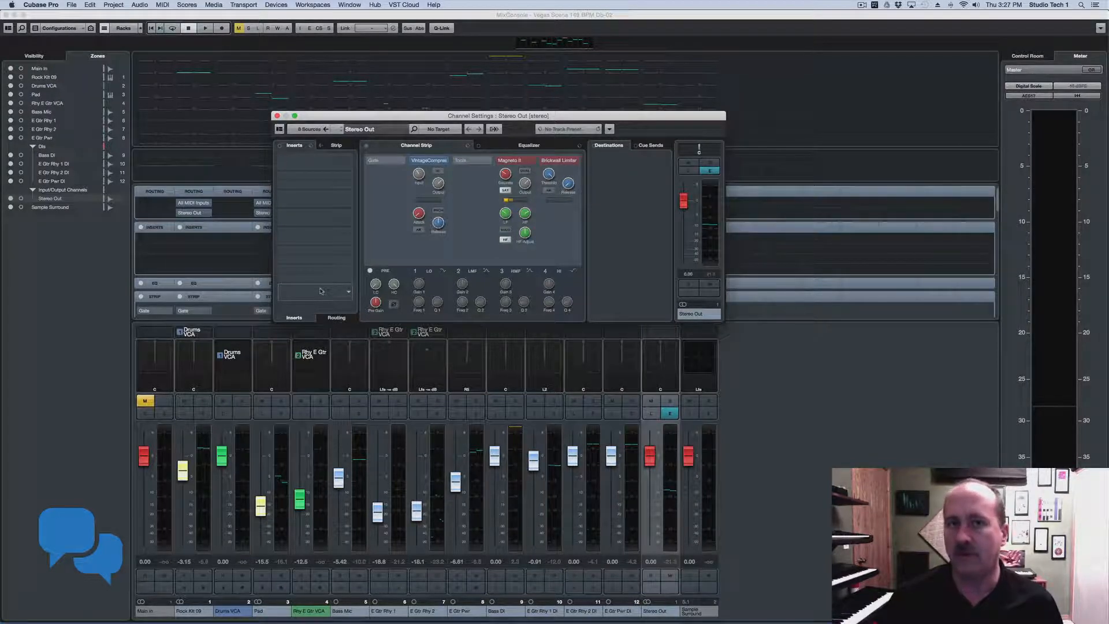
click(321, 290)
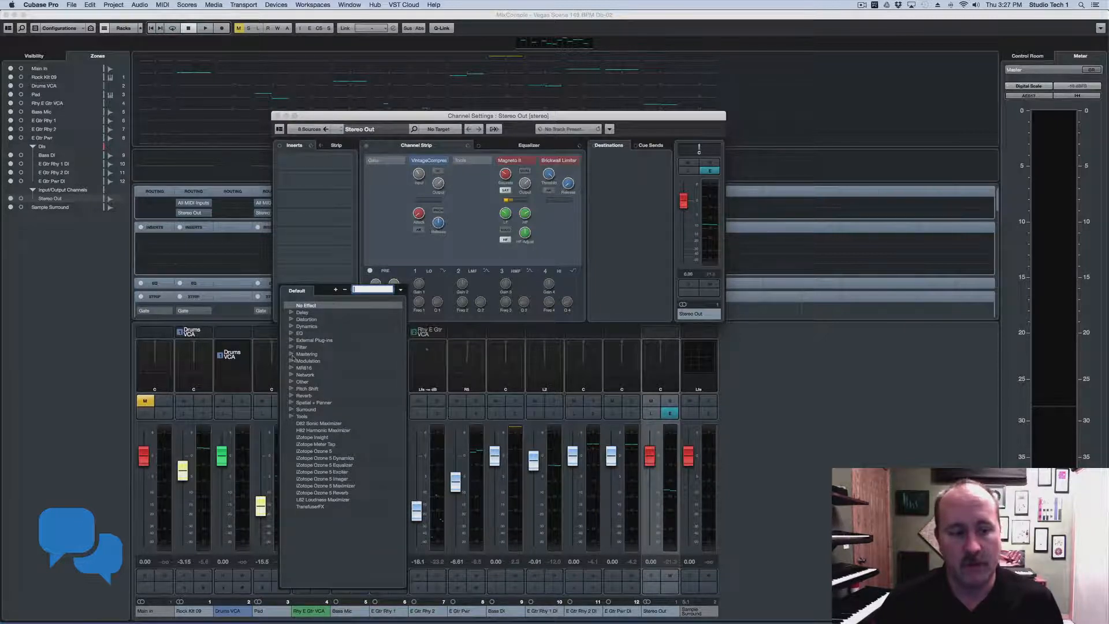
click(291, 354)
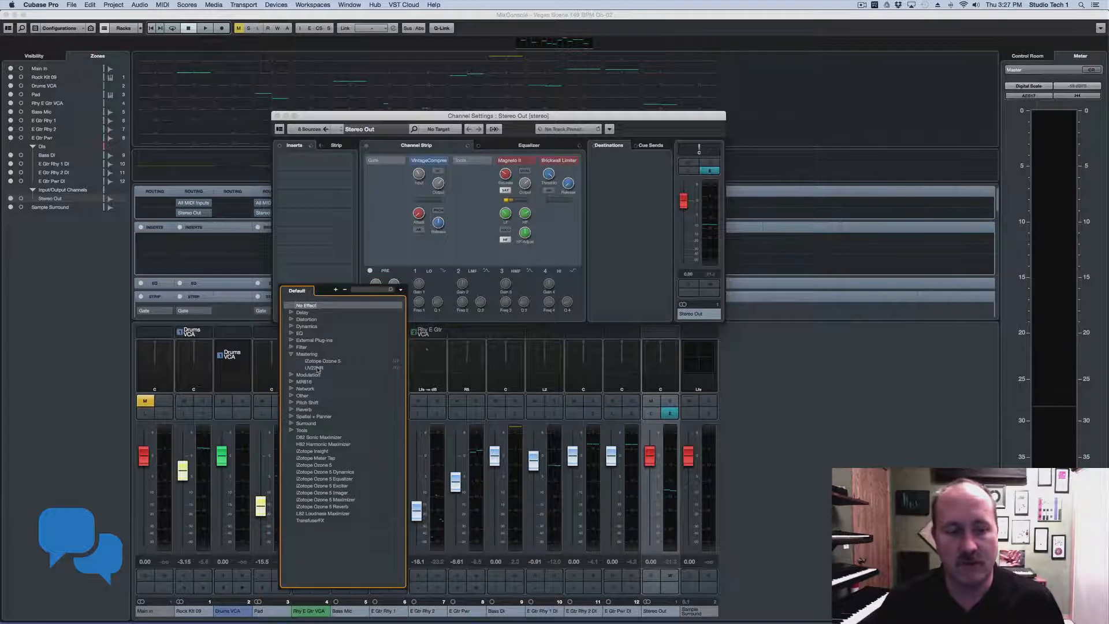
click(313, 367)
drag(808, 357, 807, 99)
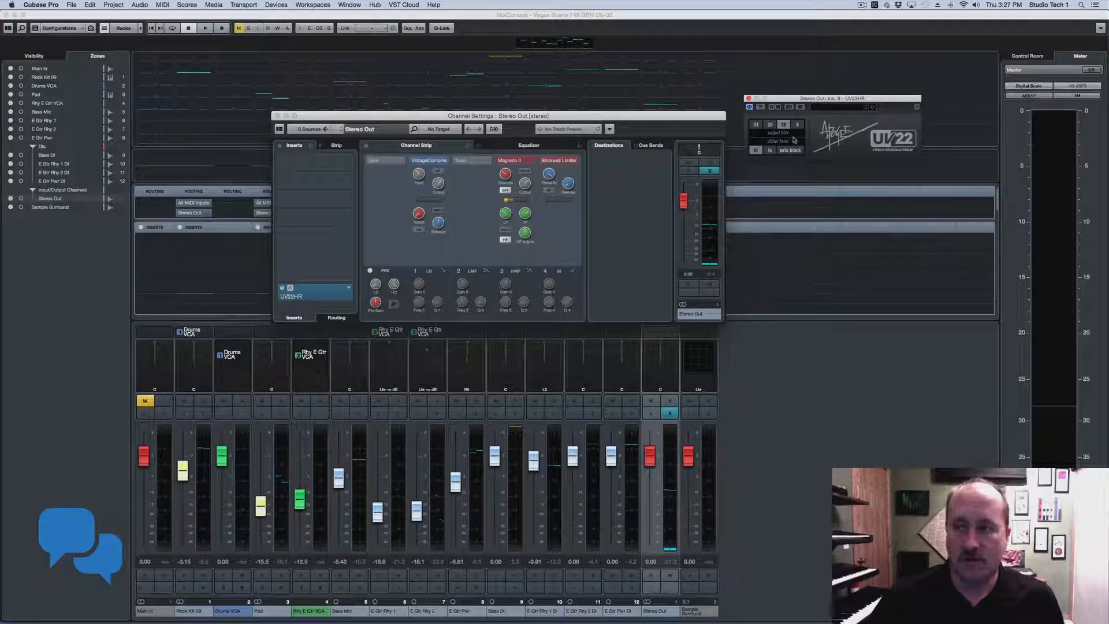
Step: Set UV22HR to 16-bit output with low dither level and auto black, and close the plug-in and channel settings
click(772, 126)
click(756, 125)
click(783, 124)
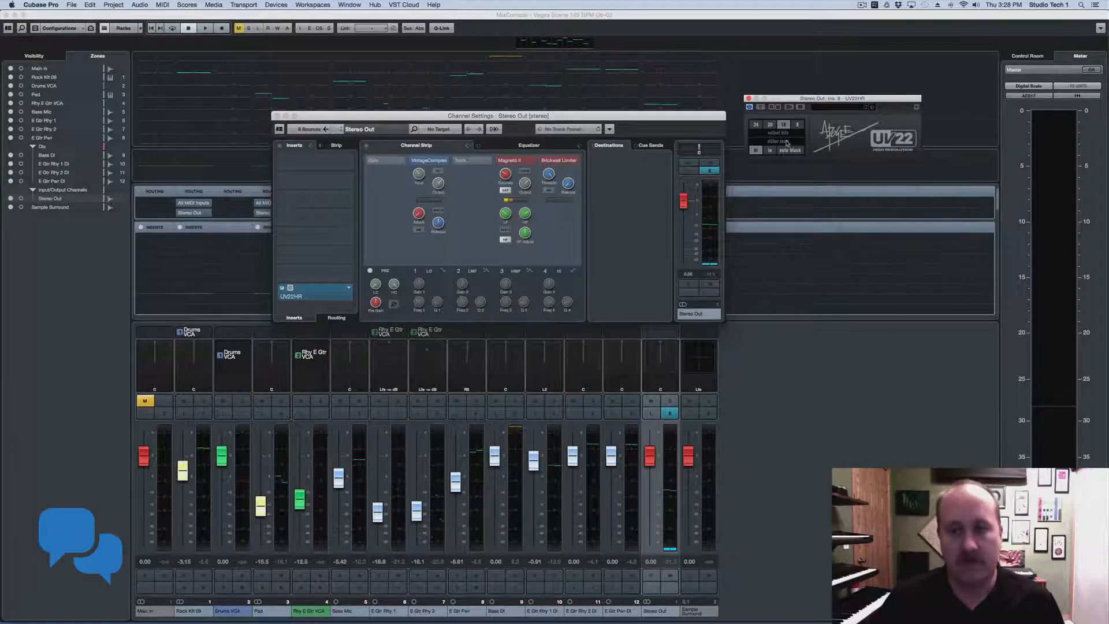
click(770, 150)
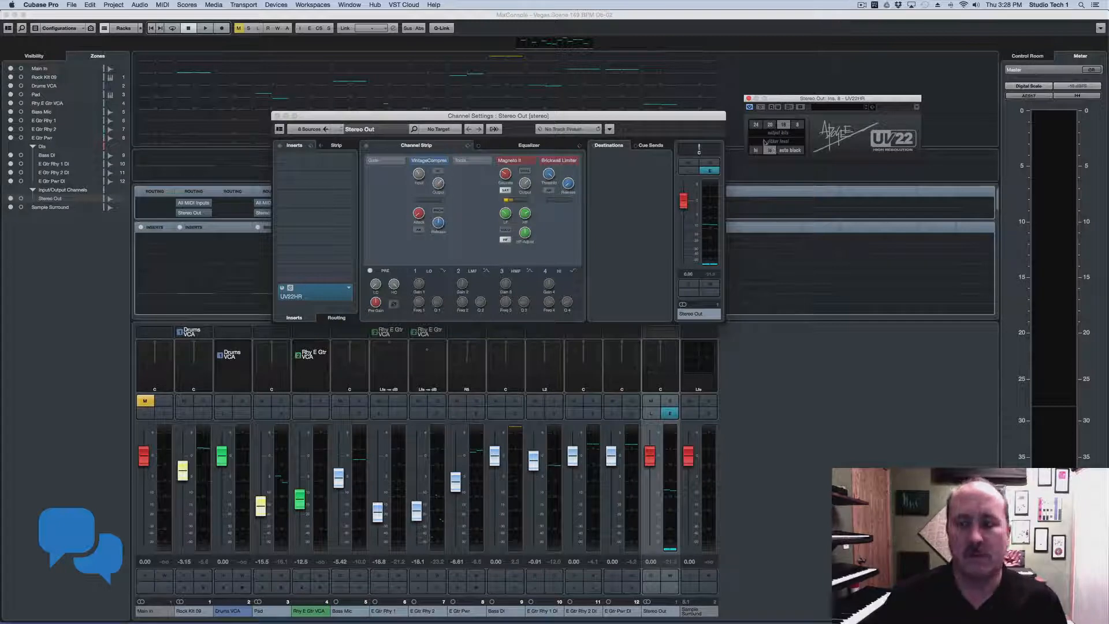
click(791, 150)
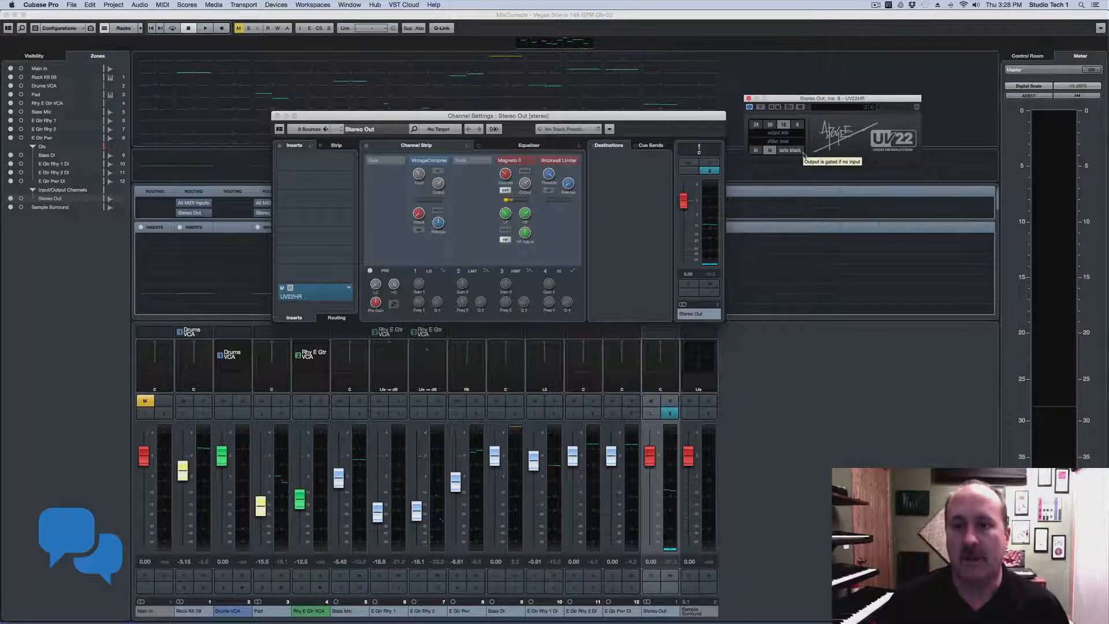
click(748, 99)
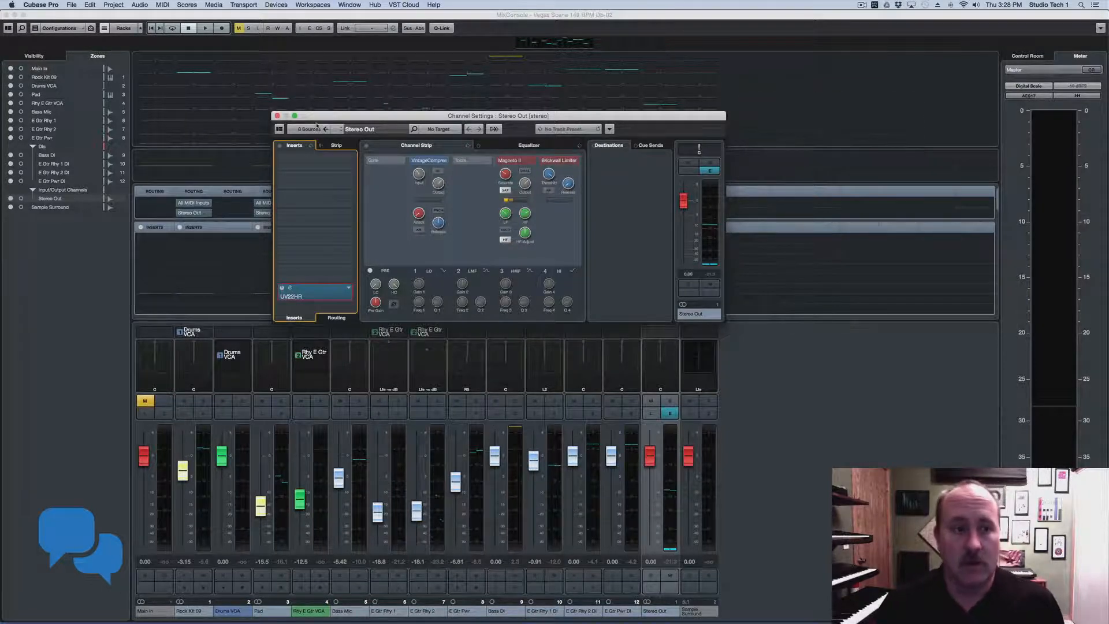
click(277, 116)
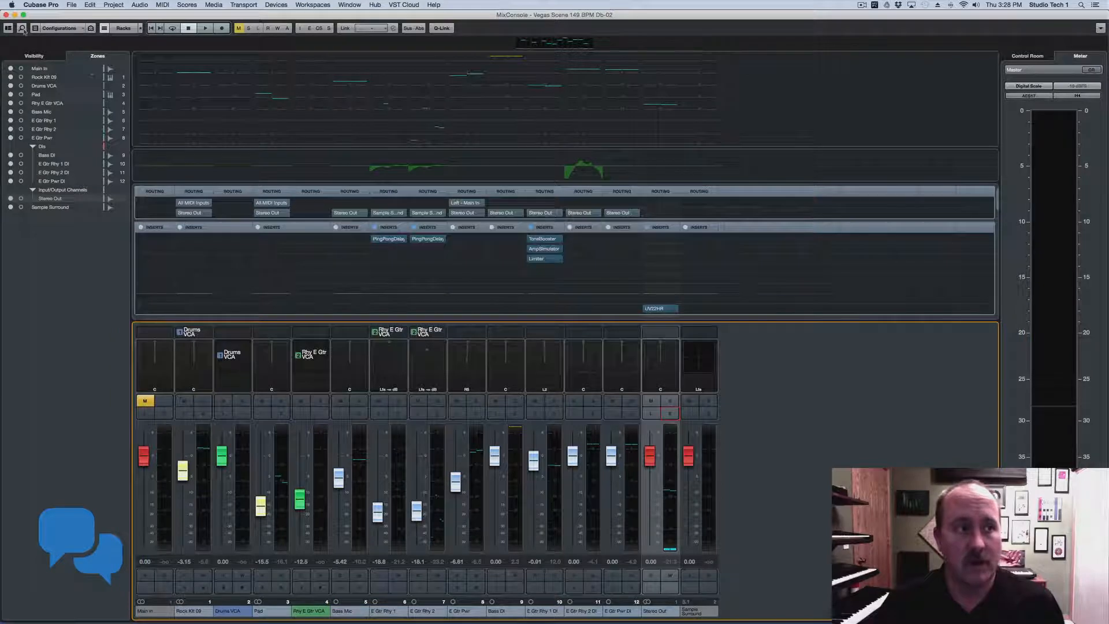
Step: Close the MixConsole and open the Export Audio Mixdown settings for the project
click(6, 14)
key(g)
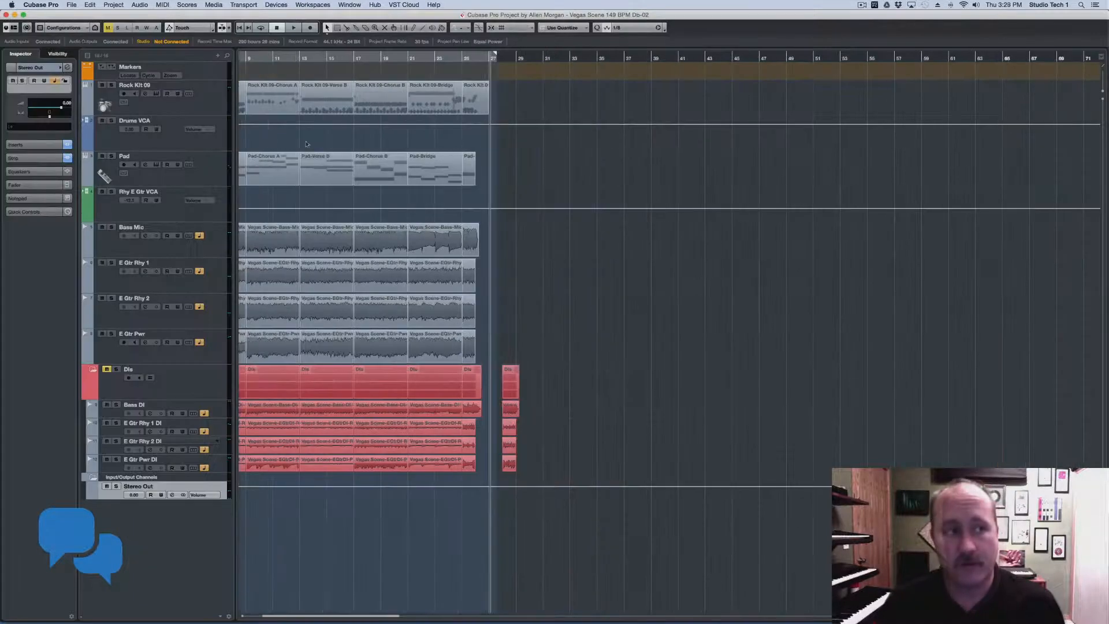
click(73, 4)
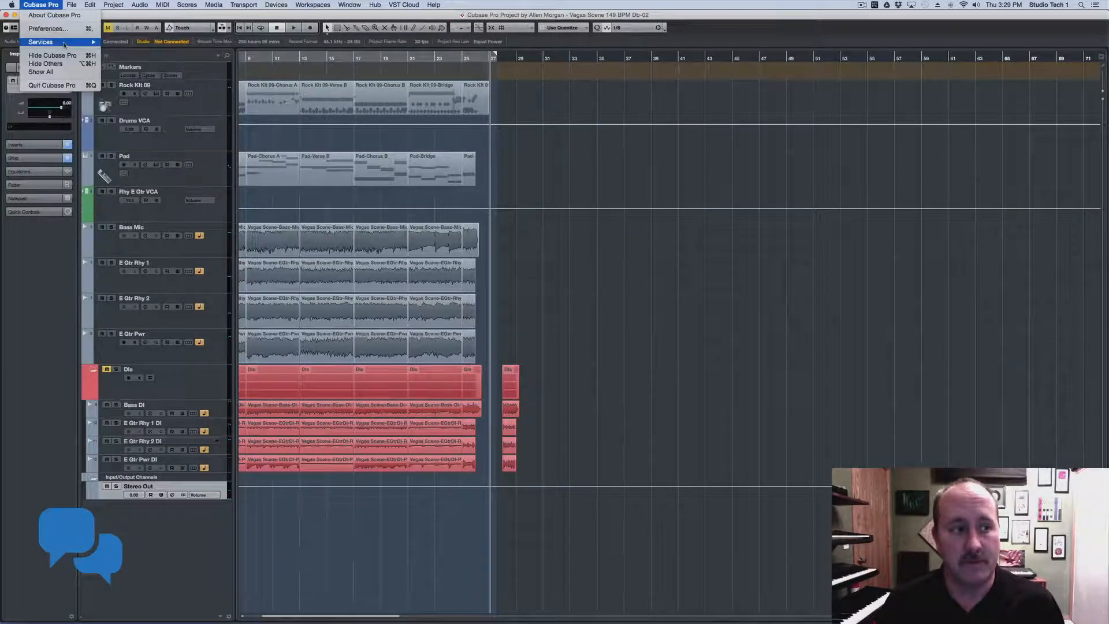
mouse_move(81, 130)
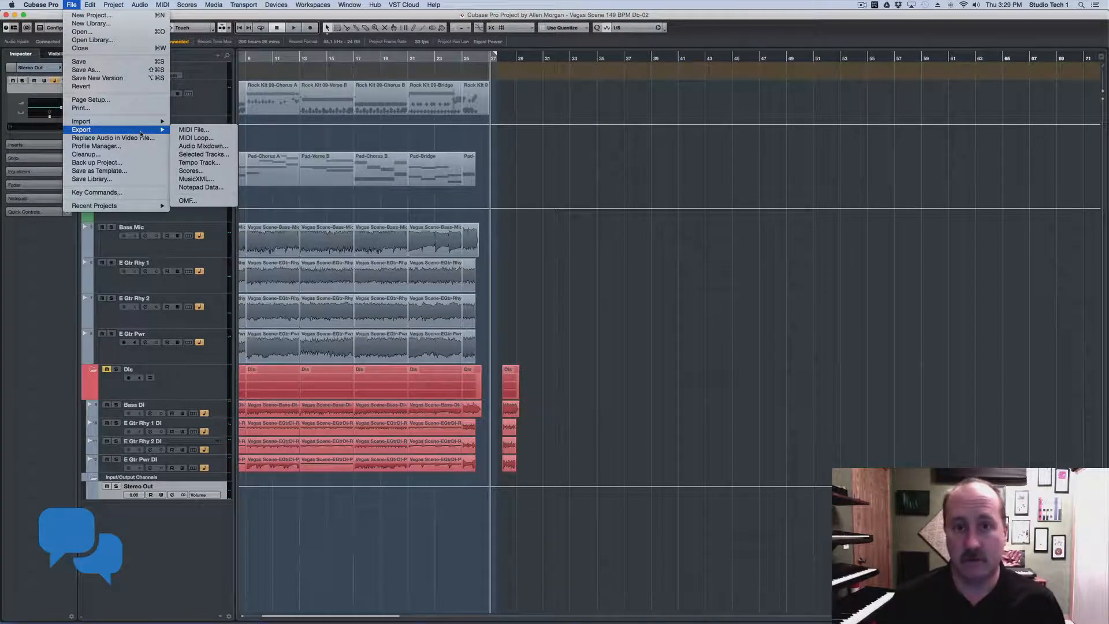
click(229, 148)
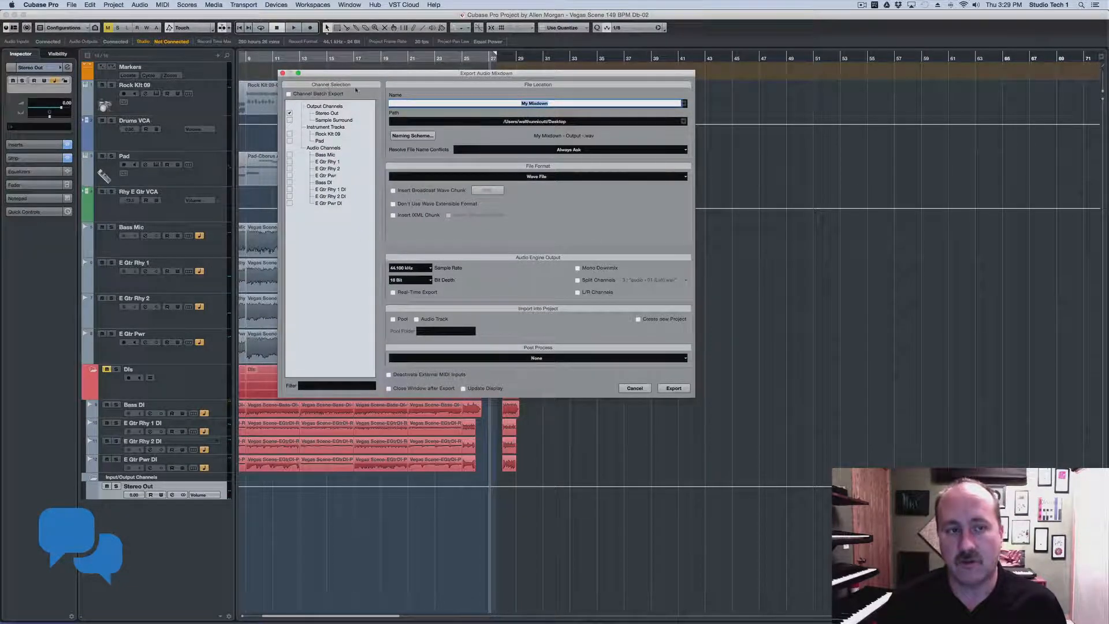
Step: Keep Stereo Out as the only export channel, without batch export, and save the location as My Mixdown on the Desktop
click(289, 94)
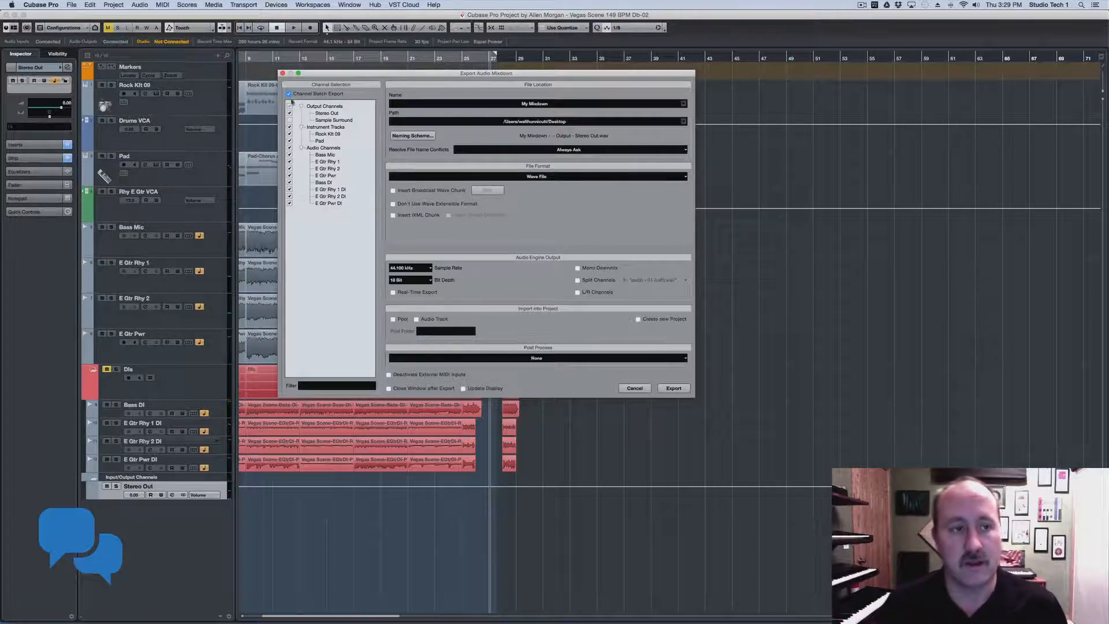
click(289, 94)
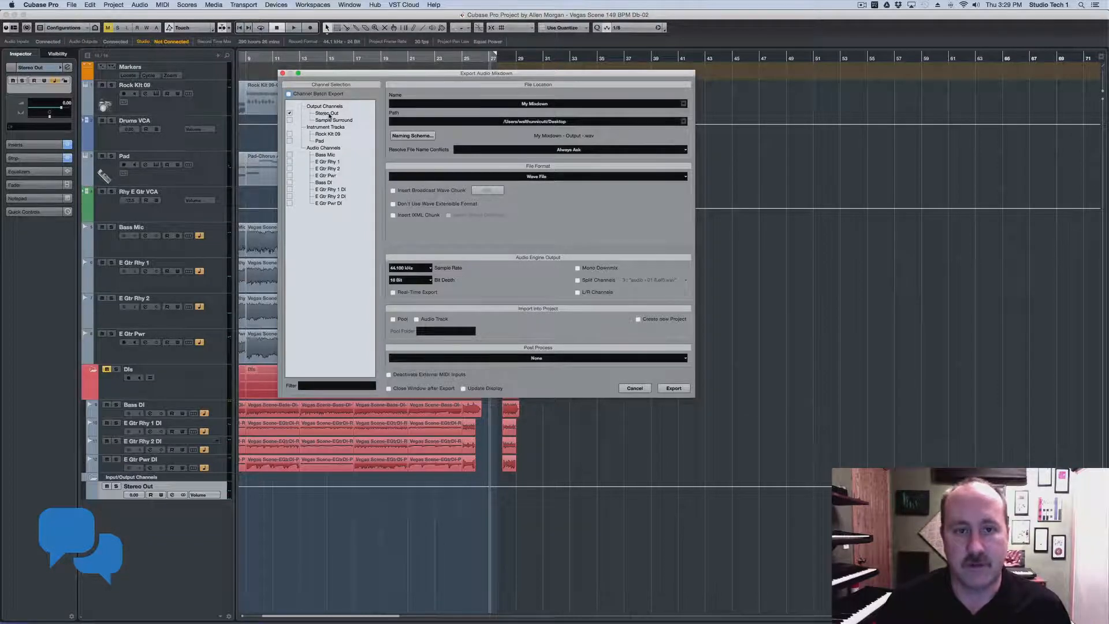
click(532, 104)
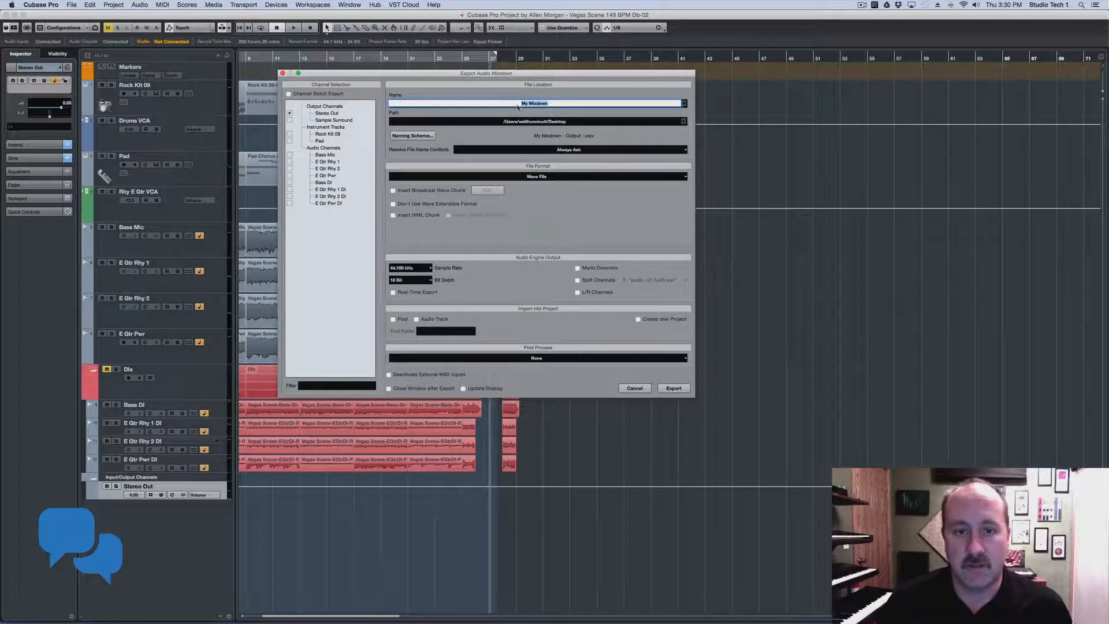
click(534, 117)
click(533, 120)
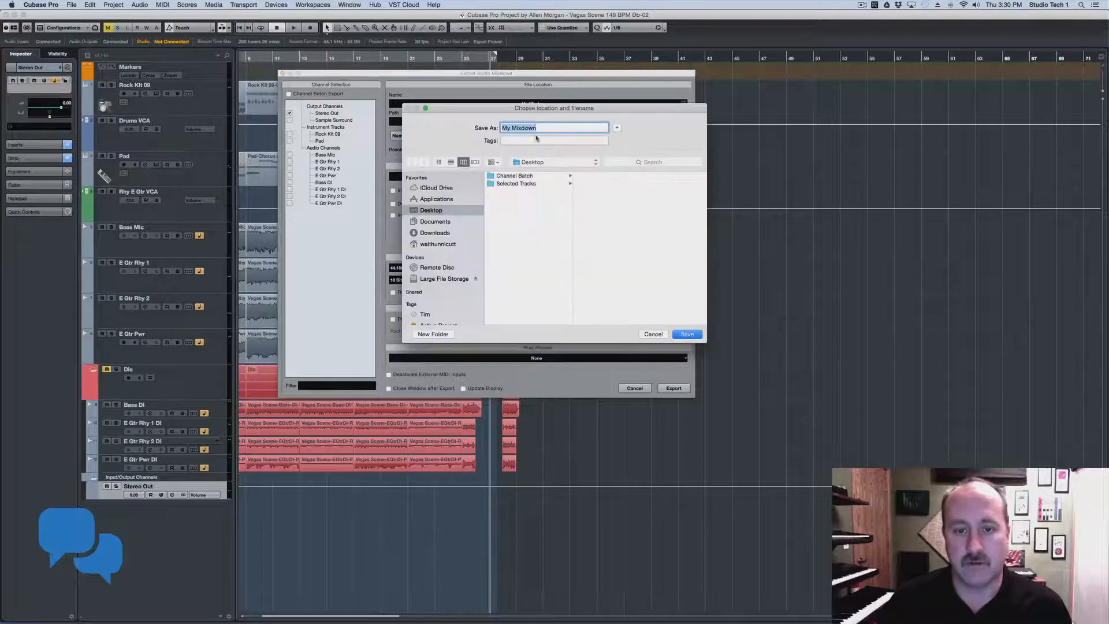
click(682, 335)
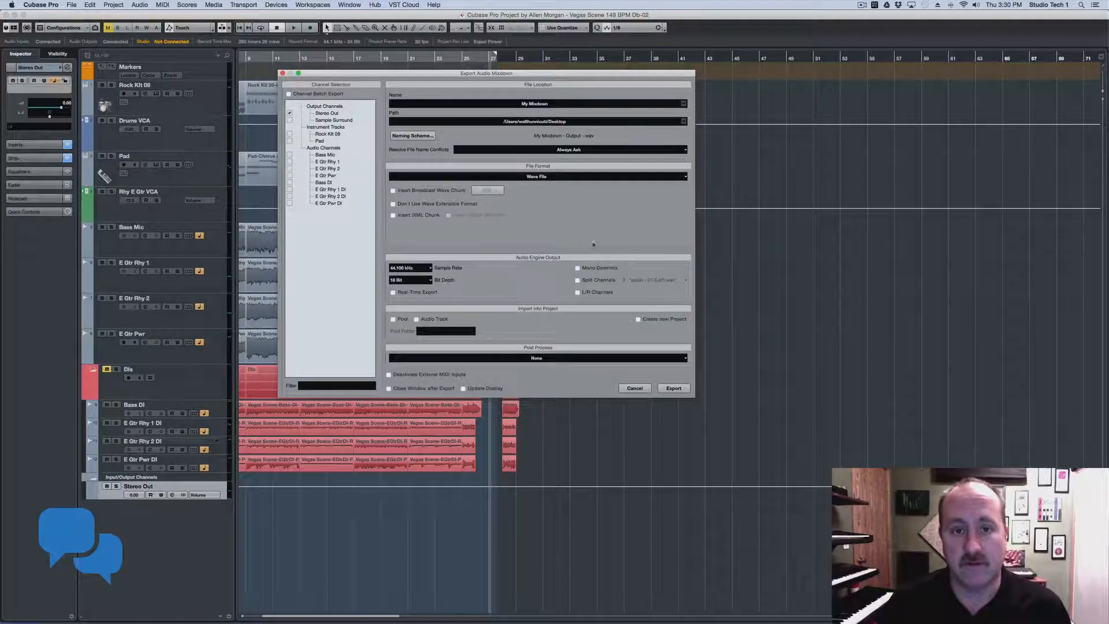
Step: Reduce the export naming scheme to the Name attribute only, trying Channel Number and Project Name before removing them
click(428, 136)
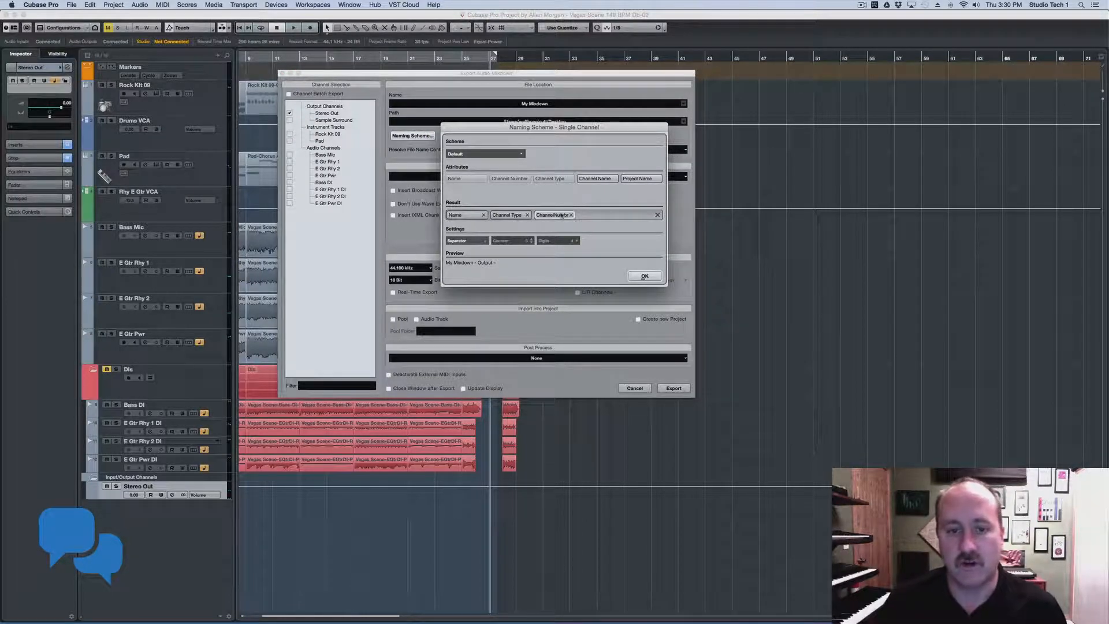
click(571, 215)
click(526, 215)
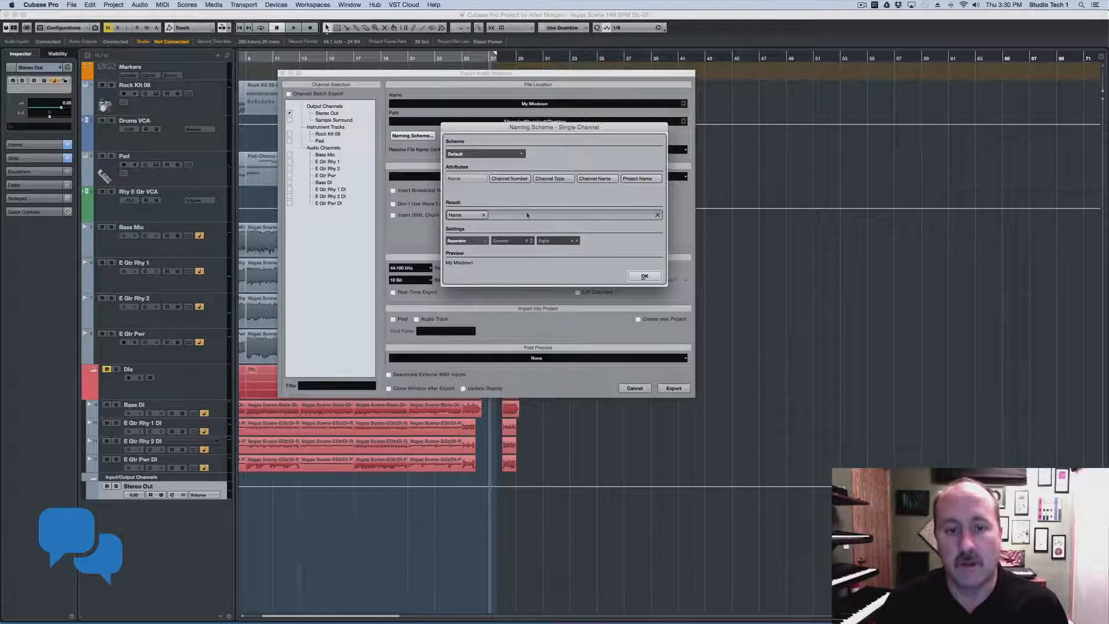
drag(510, 178, 505, 215)
drag(637, 179, 540, 220)
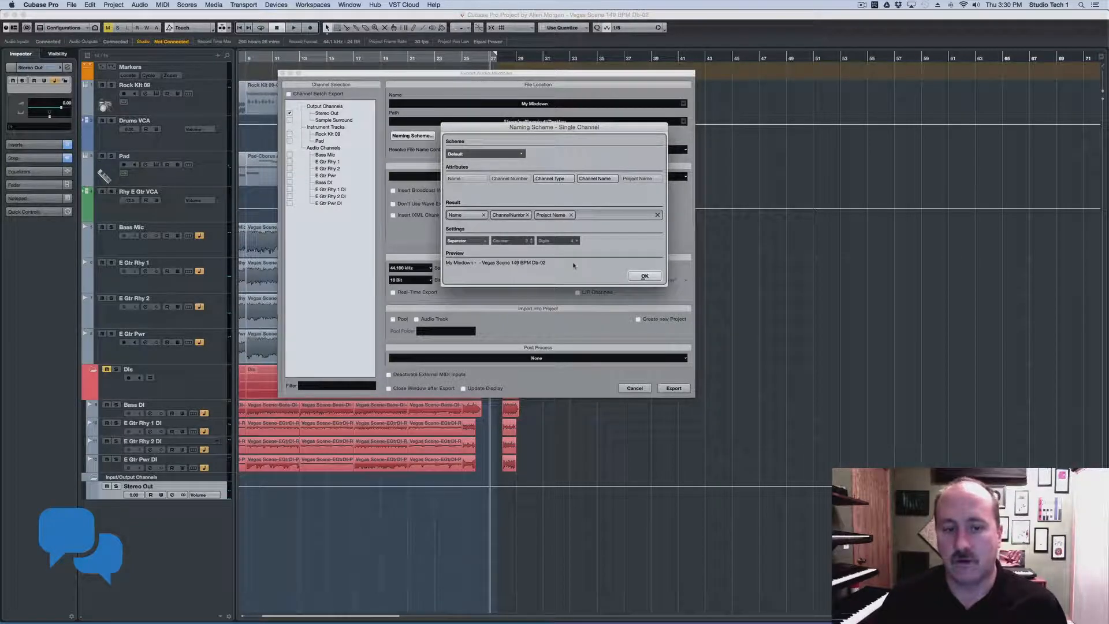
click(570, 215)
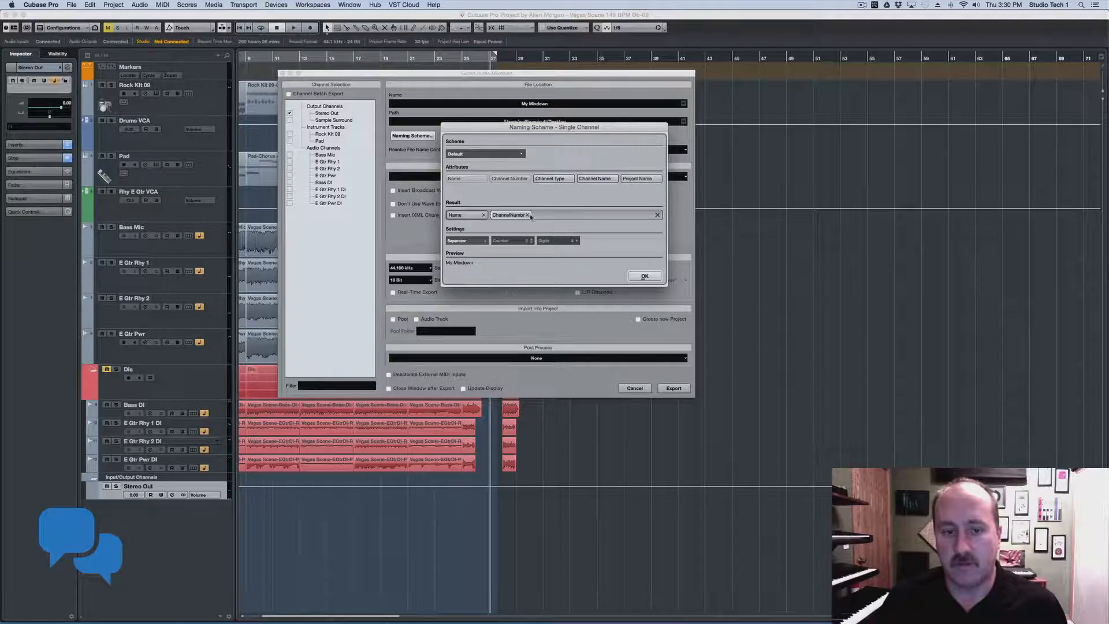
click(527, 215)
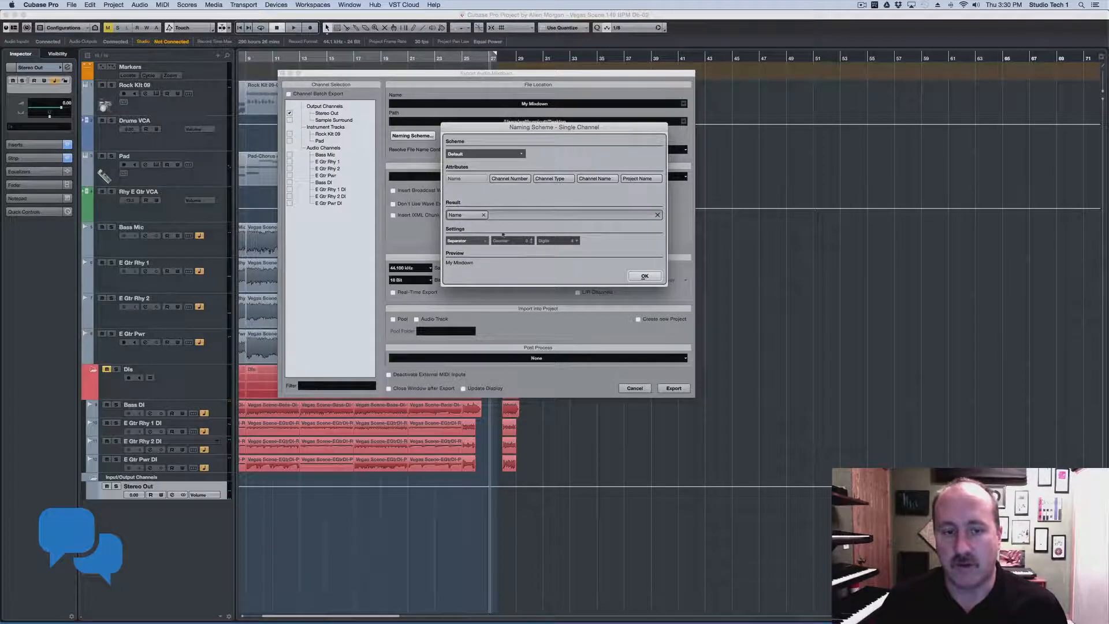
click(643, 276)
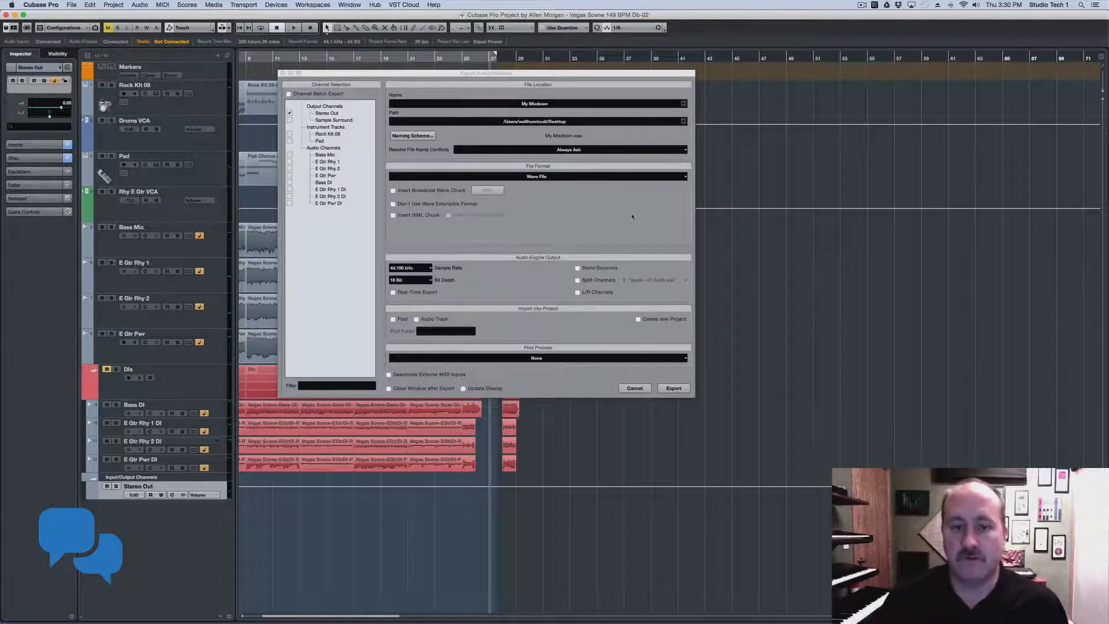
Step: Set the export file format to MPEG 1 Layer 3 File with a bit rate of 128
click(686, 177)
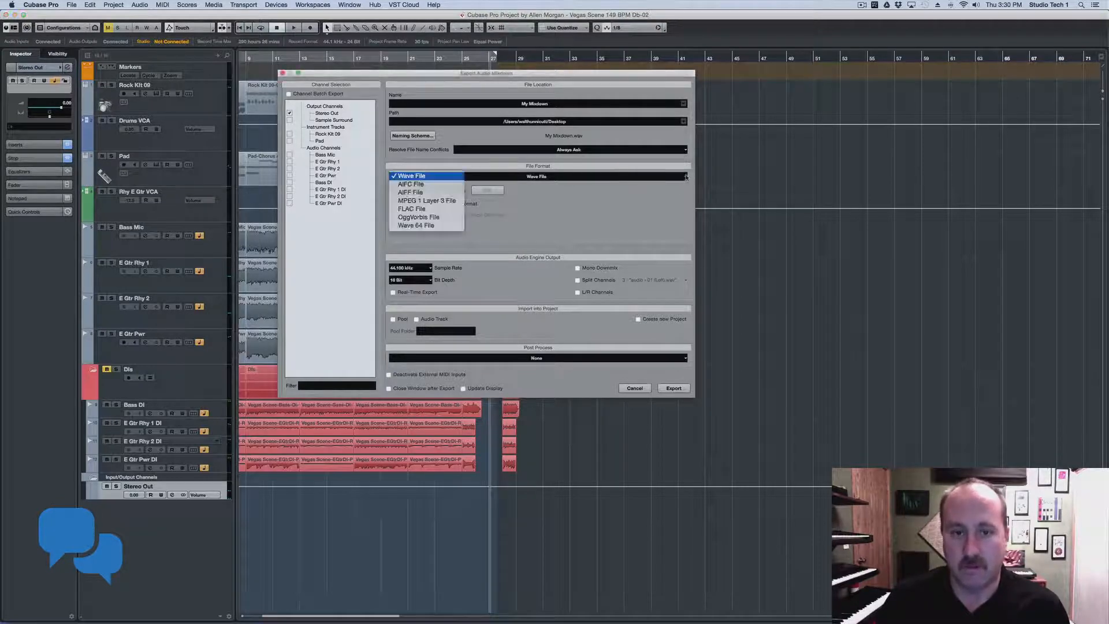
click(453, 202)
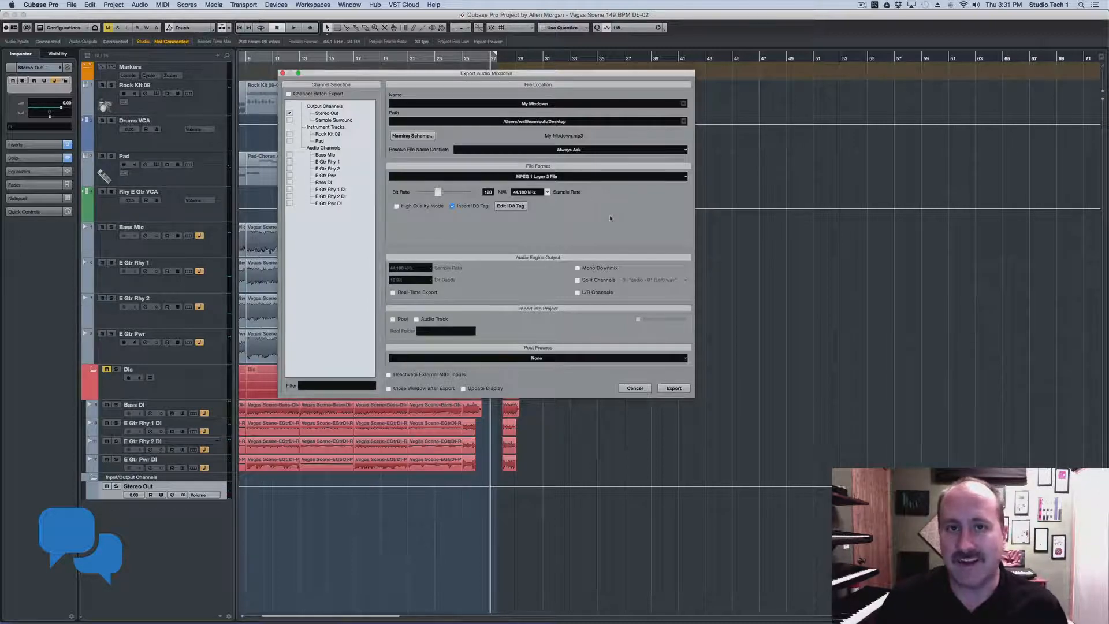
click(444, 192)
mouse_move(473, 193)
mouse_down()
mouse_move(420, 193)
mouse_move(456, 192)
mouse_up()
click(491, 192)
text(128)
key(Return)
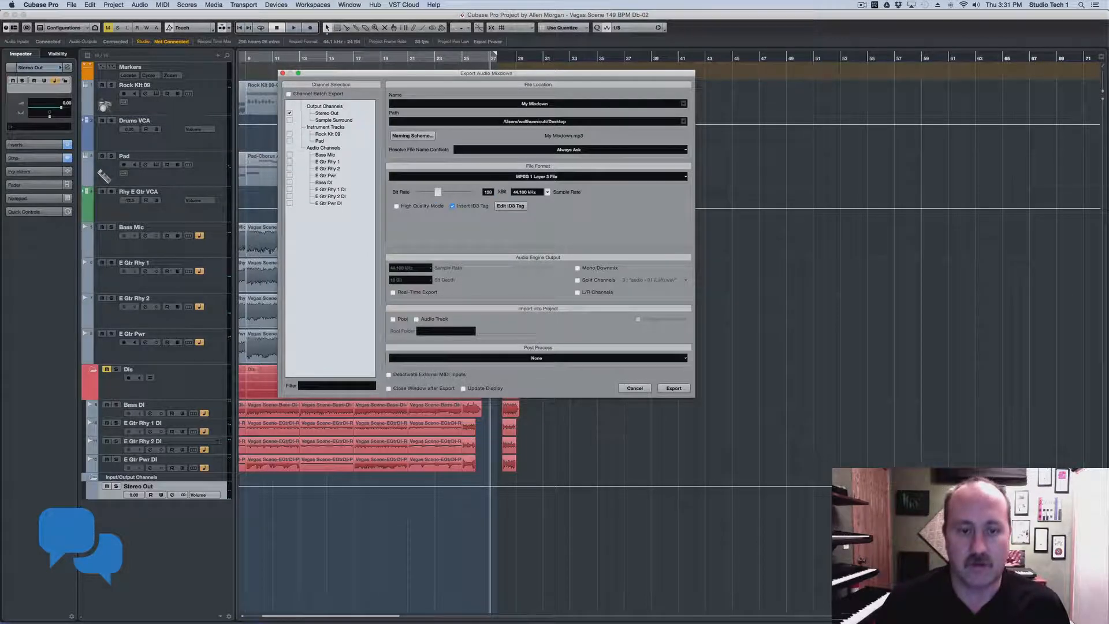
Step: Check the MP3 sample rate options, keeping 44.100 kHz, and review the ID3 tag details
click(545, 193)
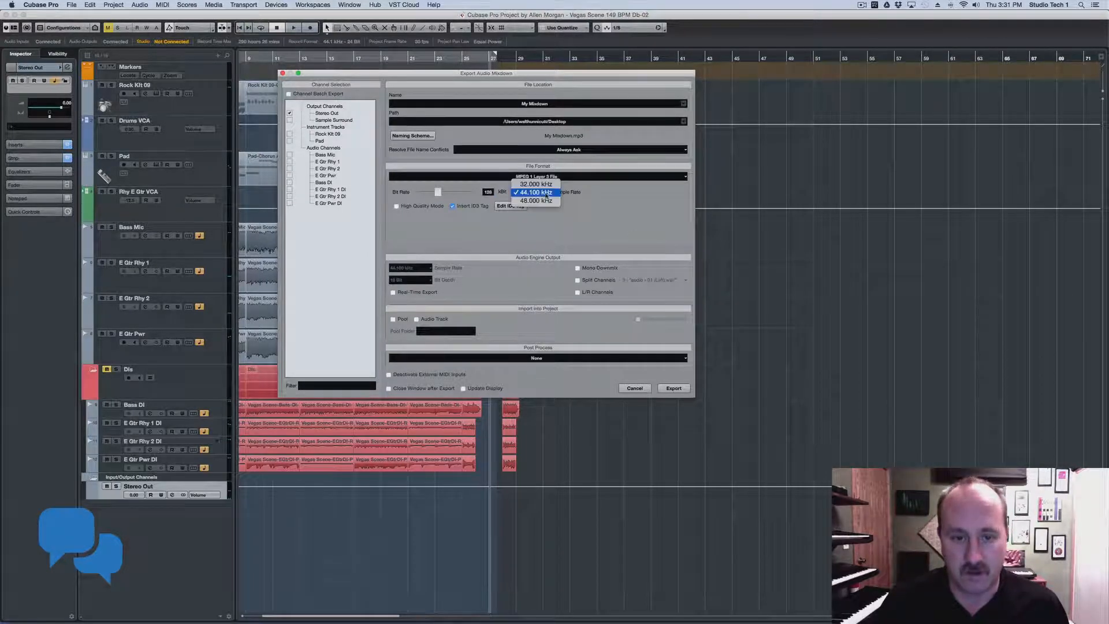
click(537, 192)
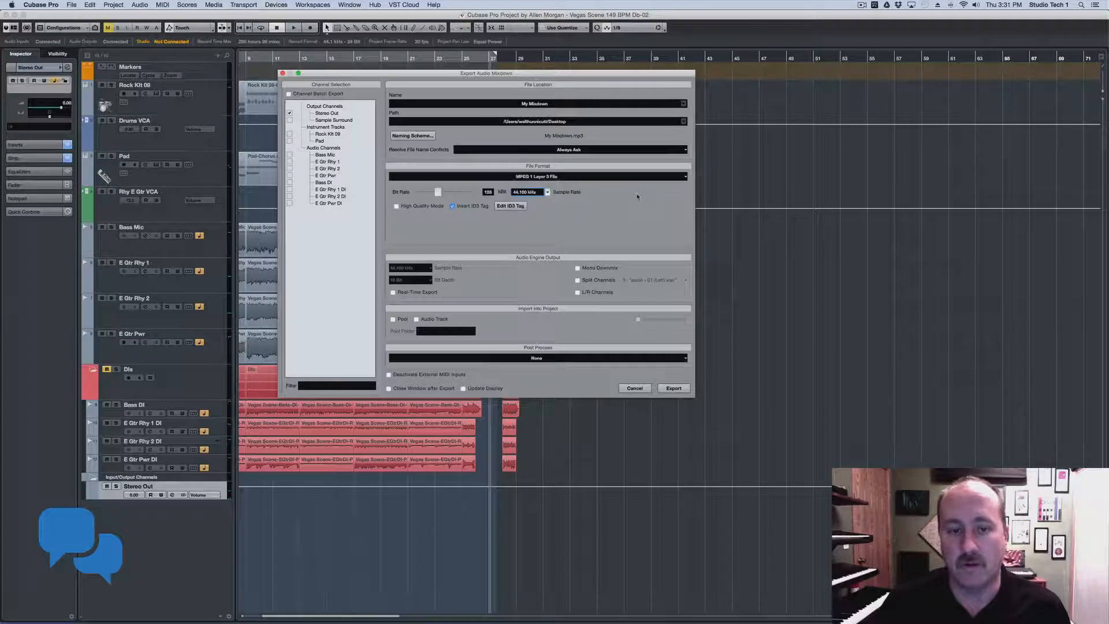
click(503, 206)
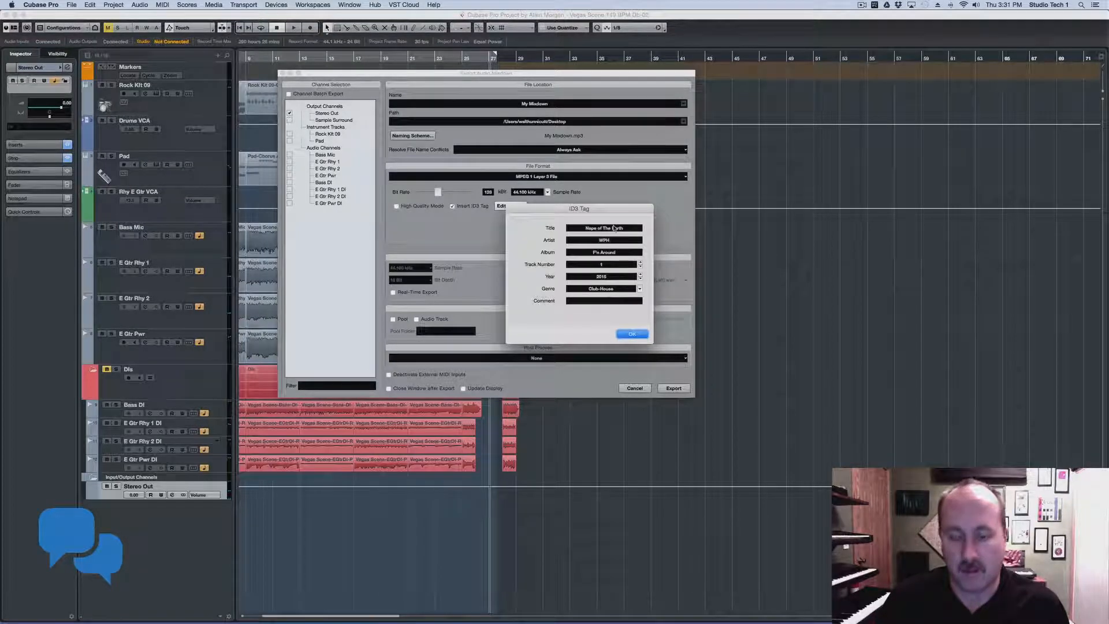
click(641, 333)
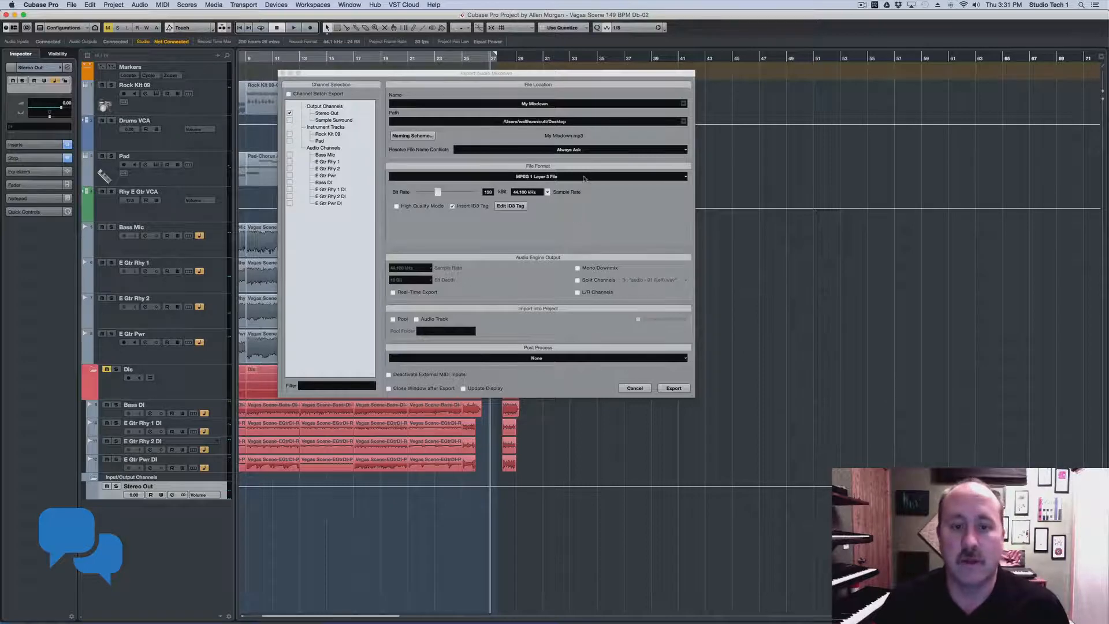
Step: Switch the export file format back to Wave File and finally to AIFF File
click(584, 177)
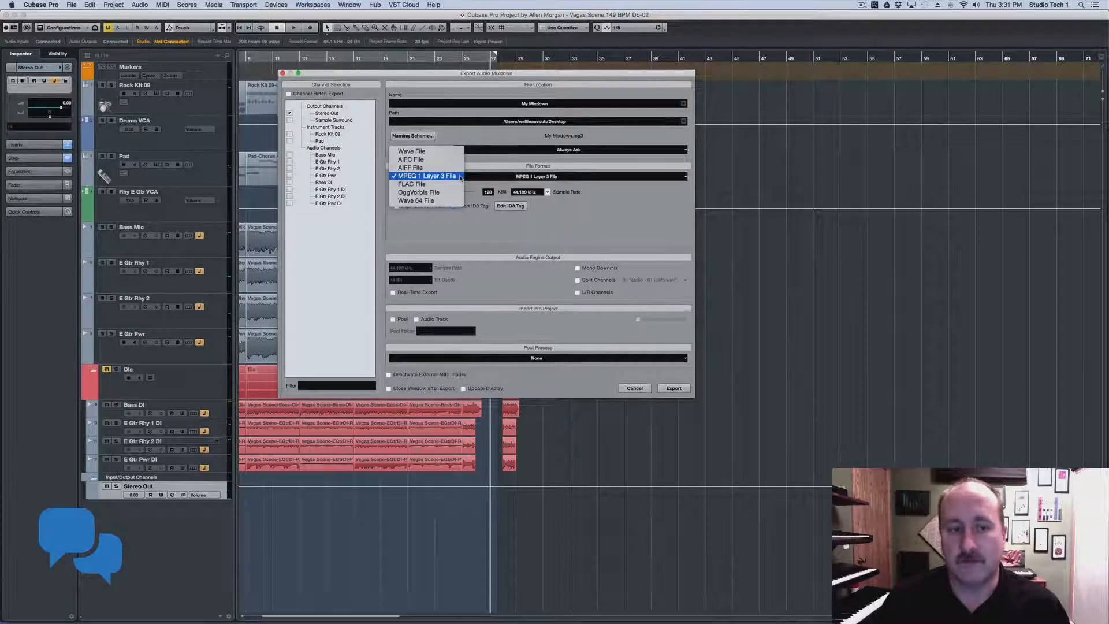
click(439, 151)
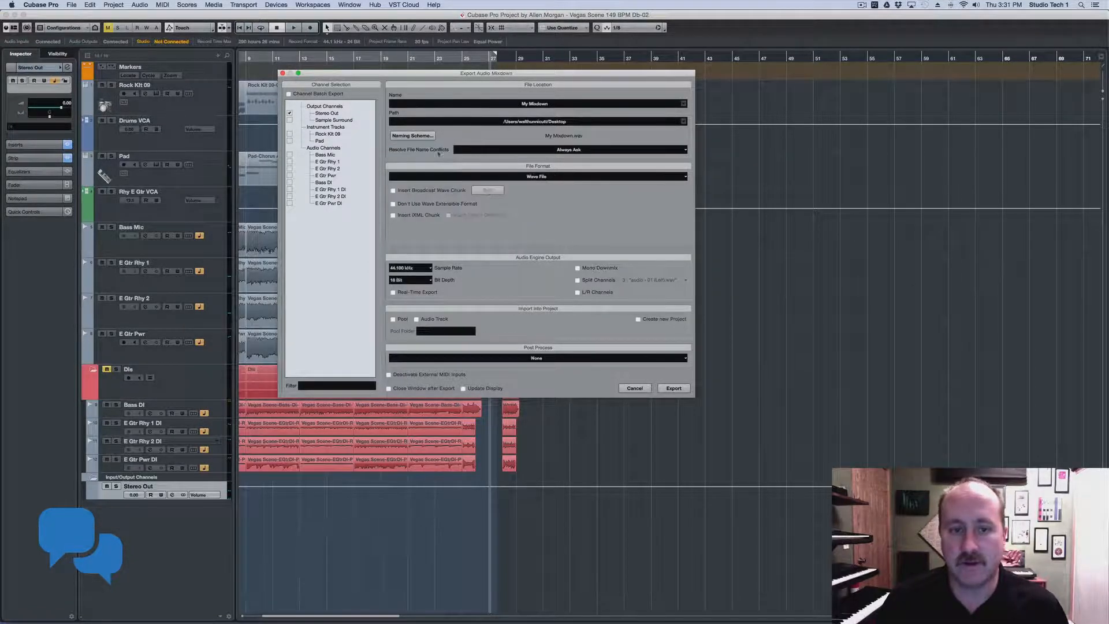
click(573, 178)
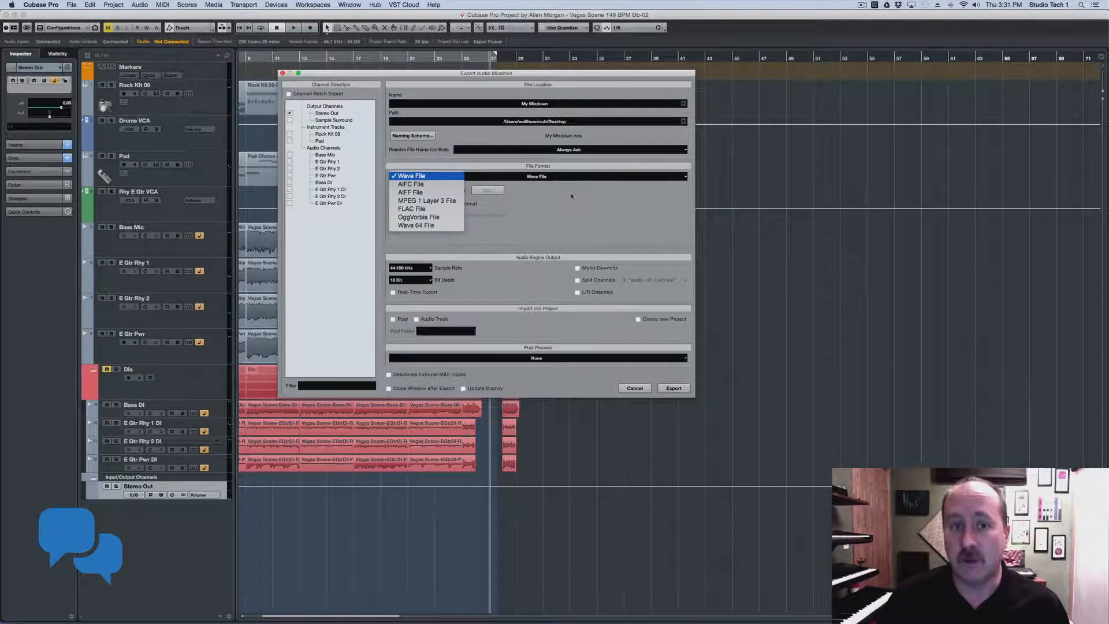
click(435, 193)
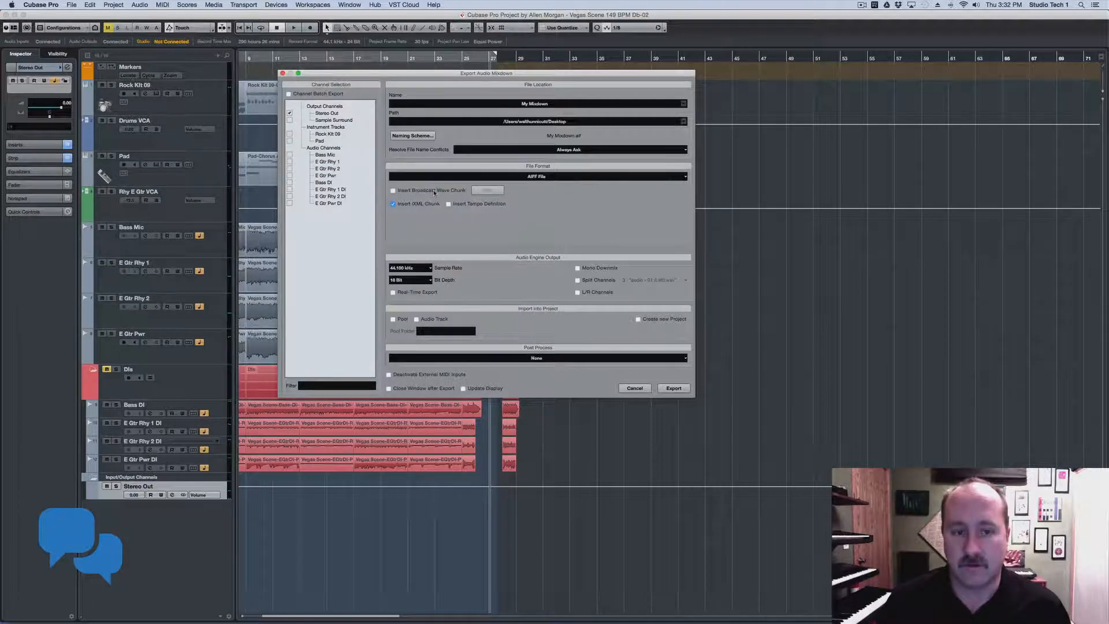
Step: Set the export file format to Wave File and review the Broadcast Wave Chunk details, leaving the chunk disabled
click(546, 177)
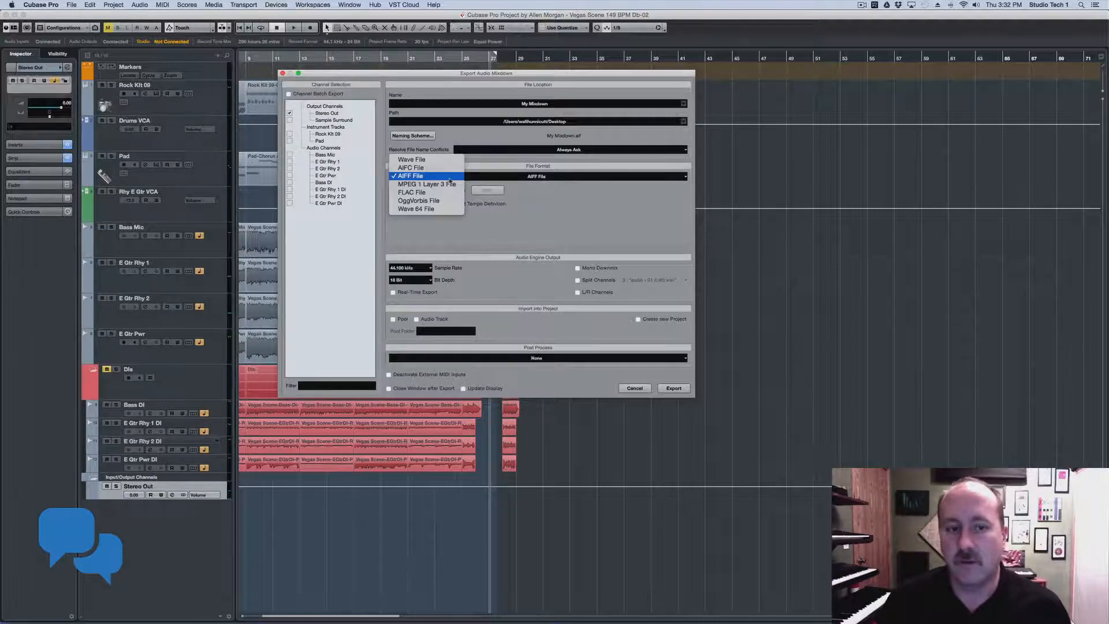
click(445, 160)
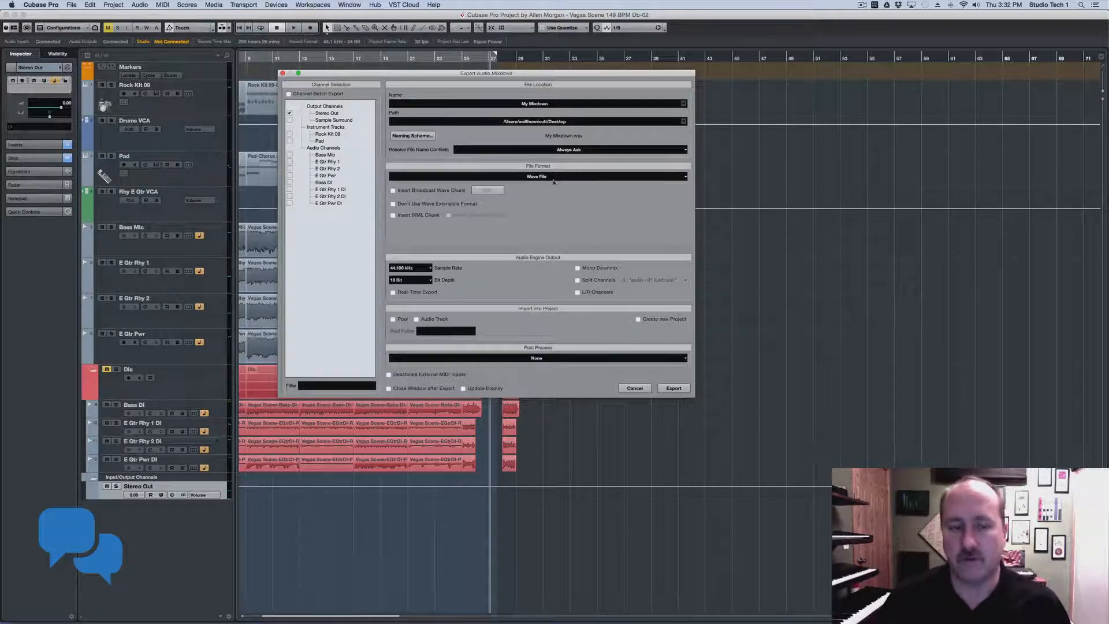
click(393, 190)
click(487, 190)
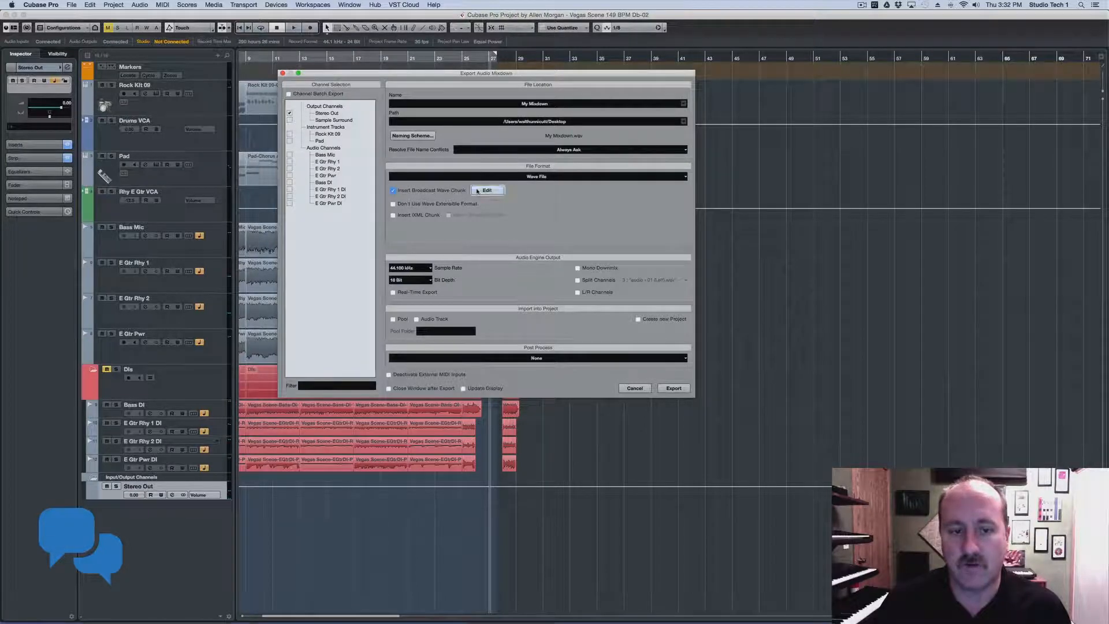
click(602, 217)
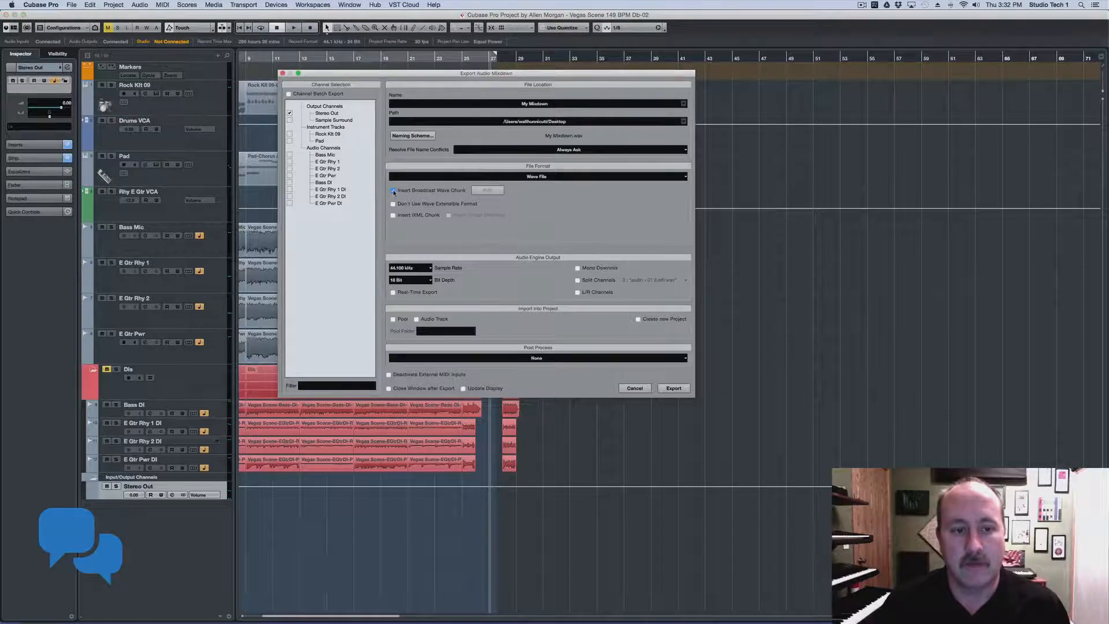
Step: Try the AIFF File format with Insert Broadcast Wave Chunk enabled and review its Broadcast Wave Chunk details
click(428, 176)
click(434, 194)
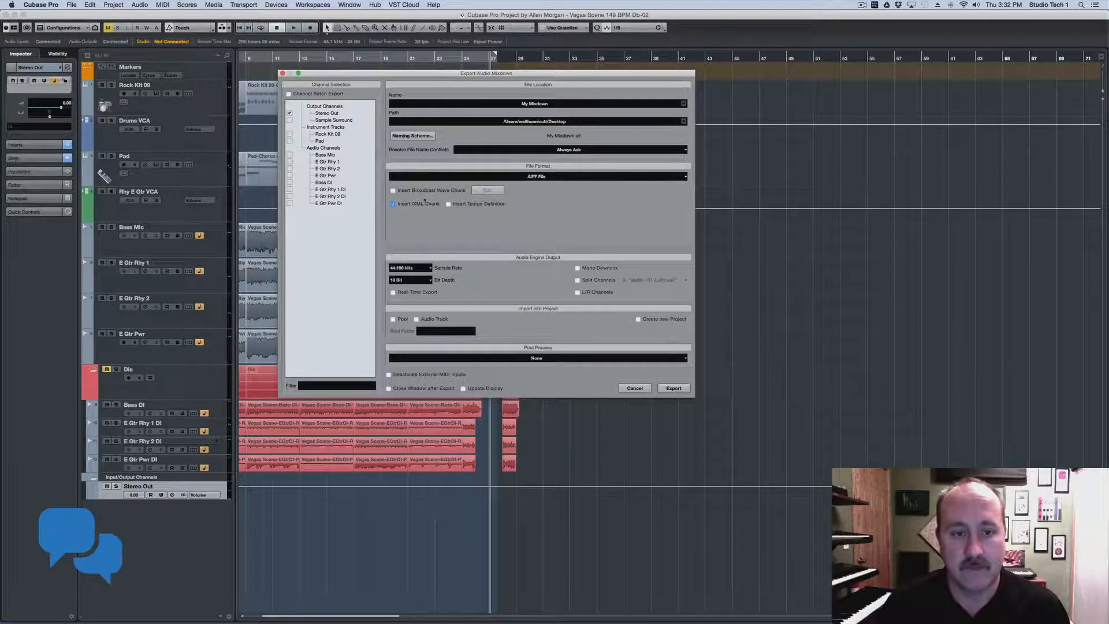
click(394, 191)
click(486, 190)
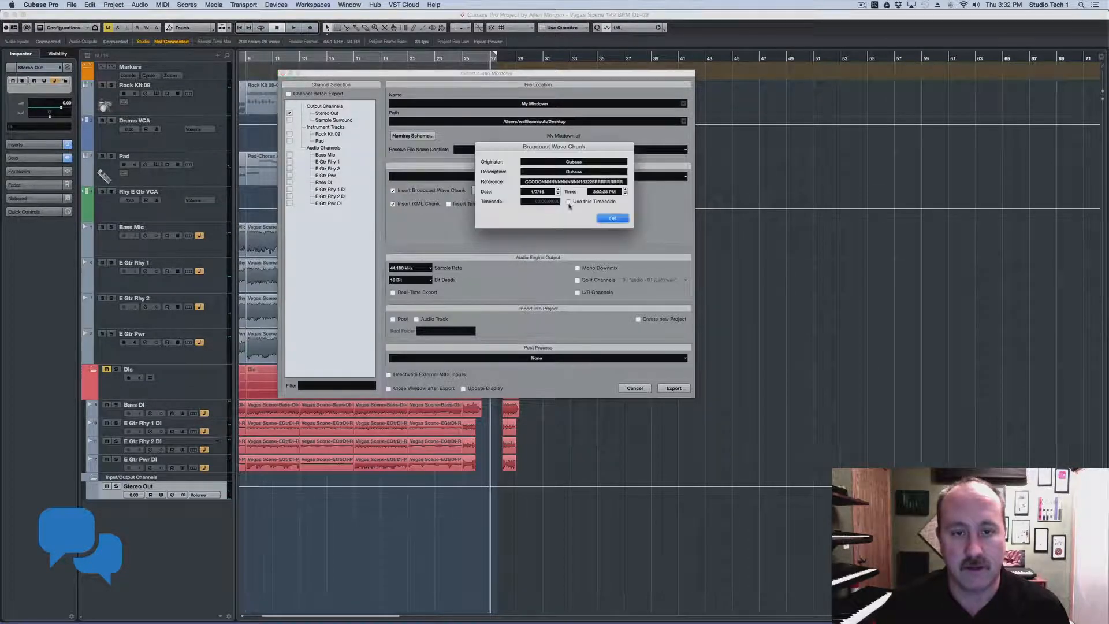
click(611, 218)
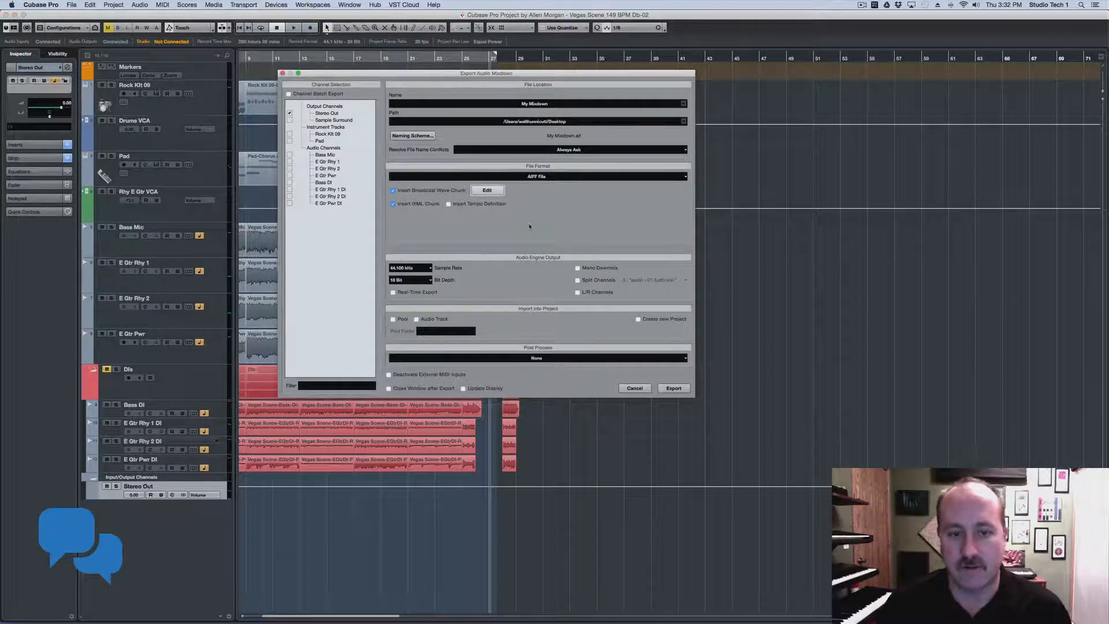
Step: Try FLAC File as the export format and return the file format to Wave File
click(519, 177)
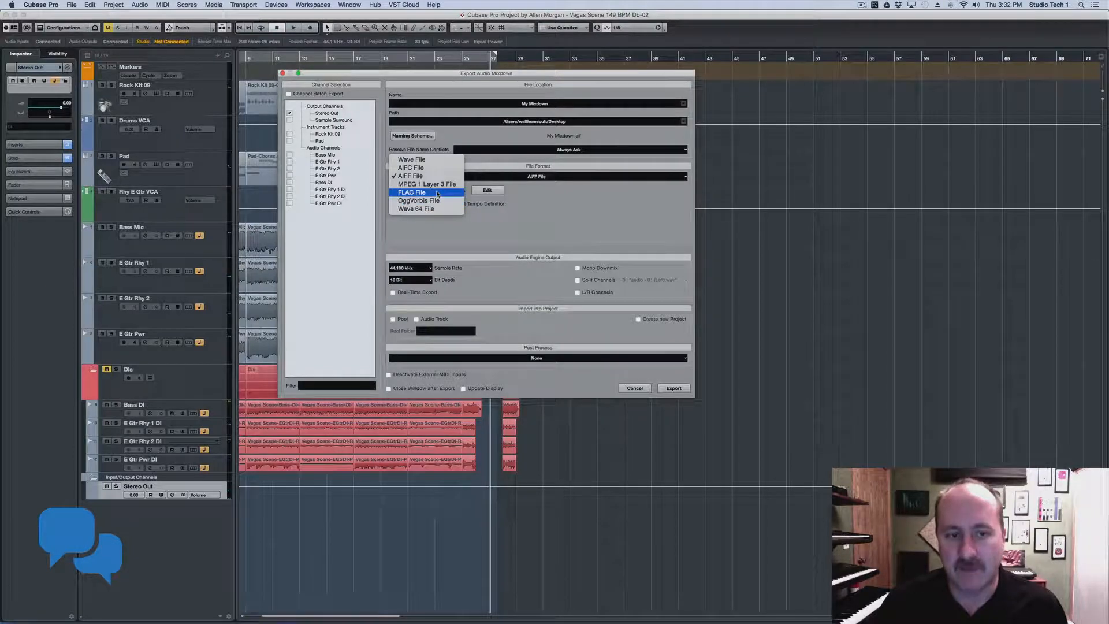
click(437, 193)
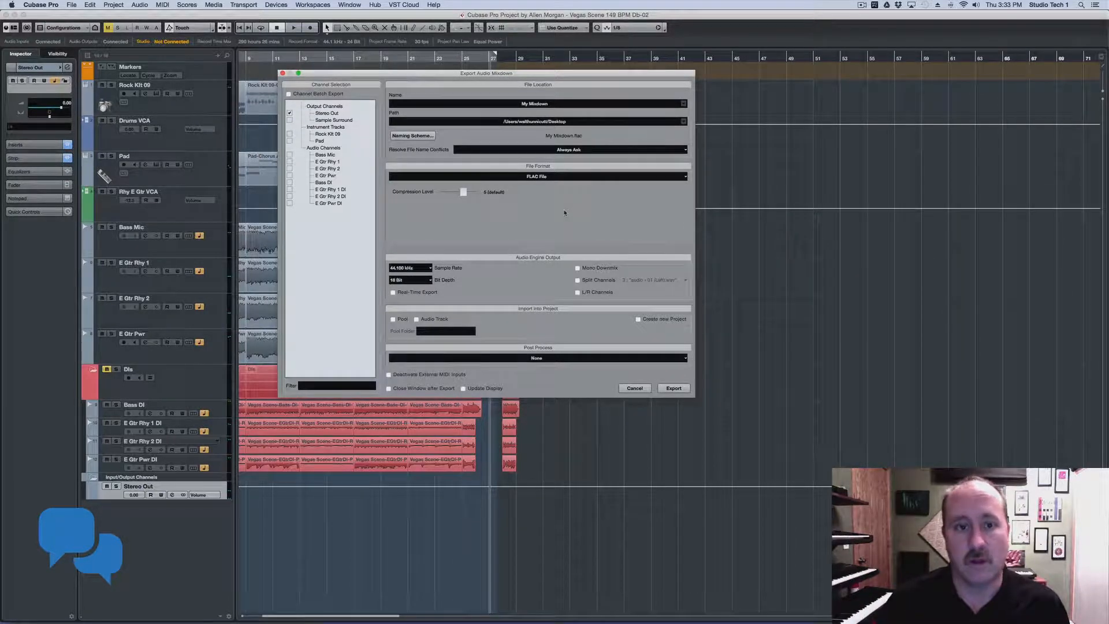
click(524, 178)
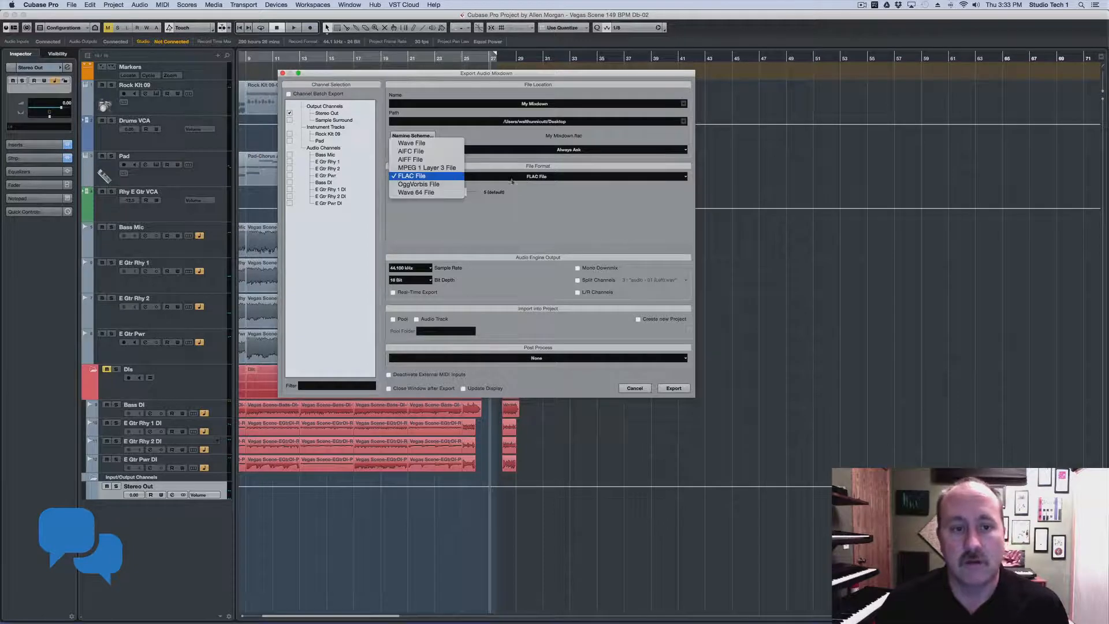
click(434, 144)
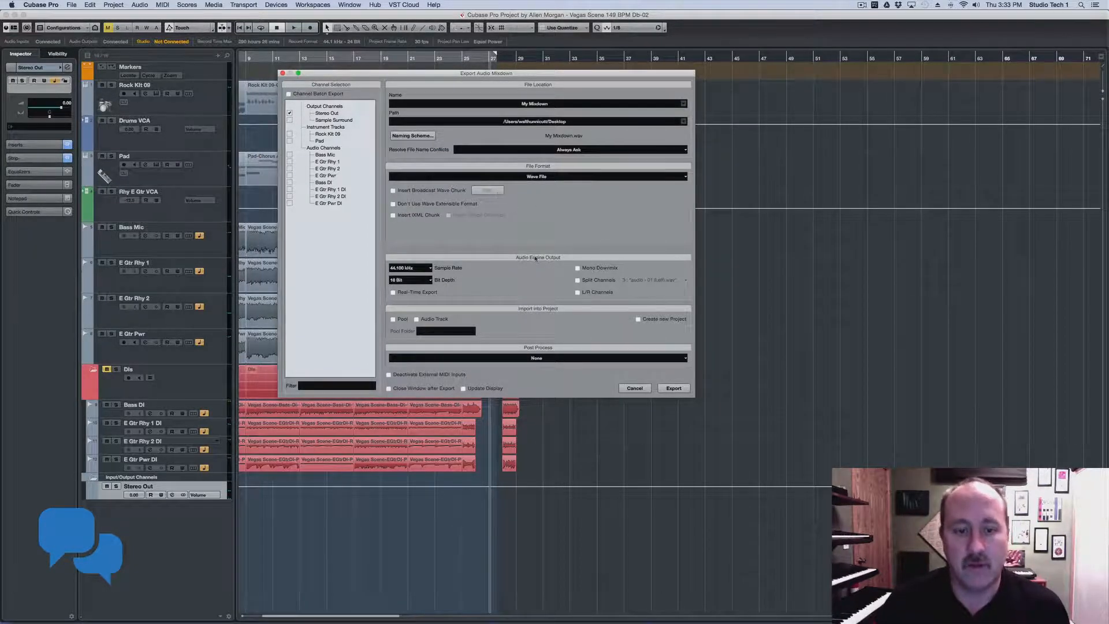
Step: Try export sample rates of 32.000 kHz and 48.000 kHz, and return the sample rate to 44.100 kHz
click(430, 269)
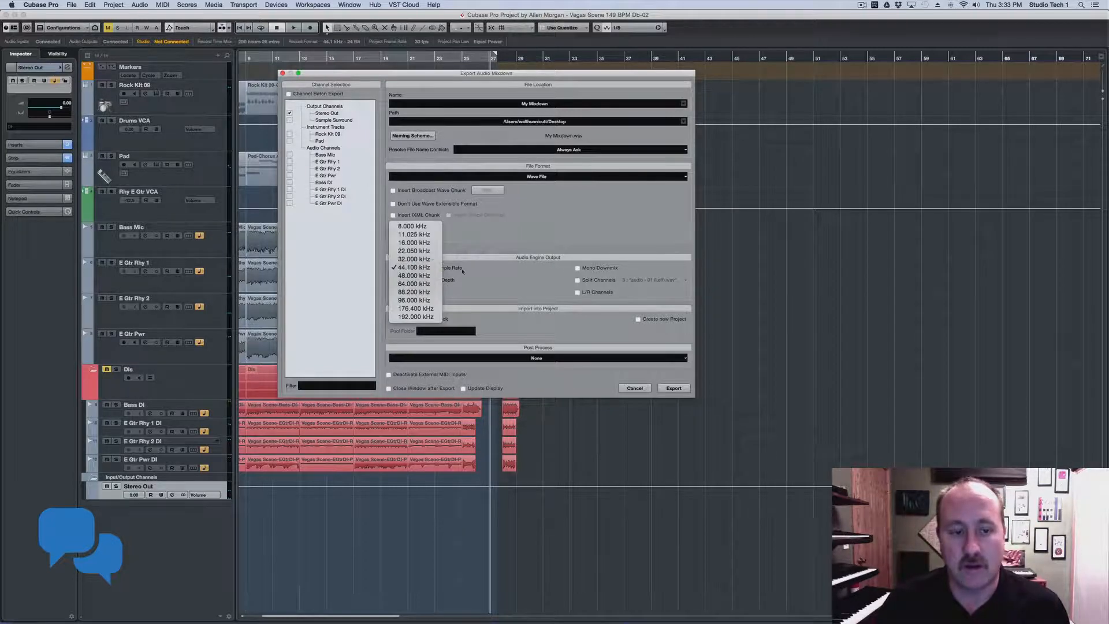
click(430, 268)
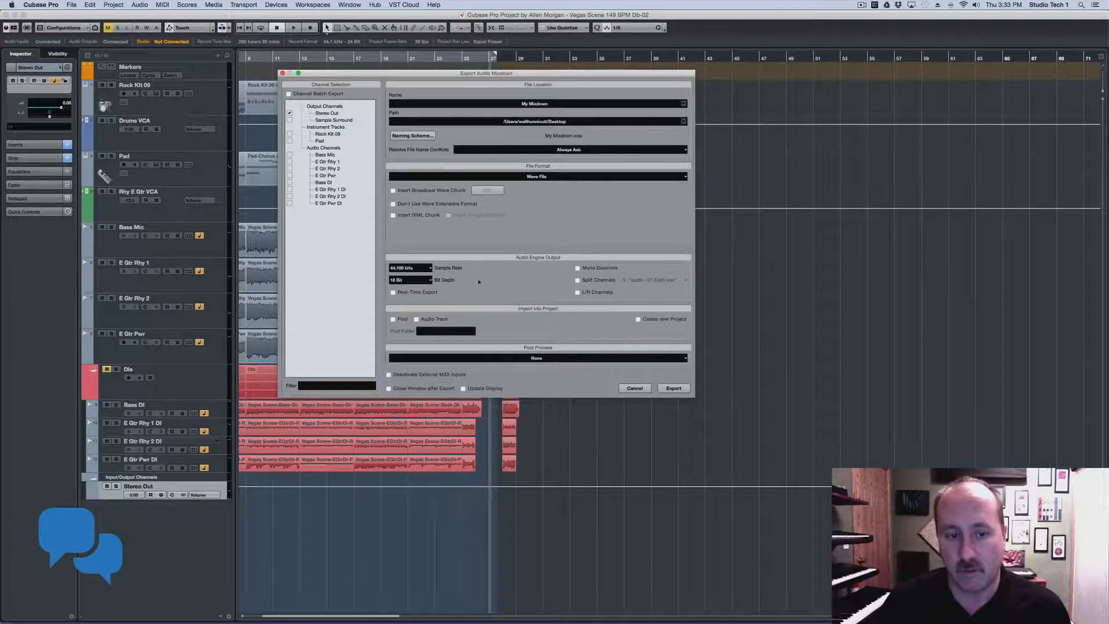
click(424, 269)
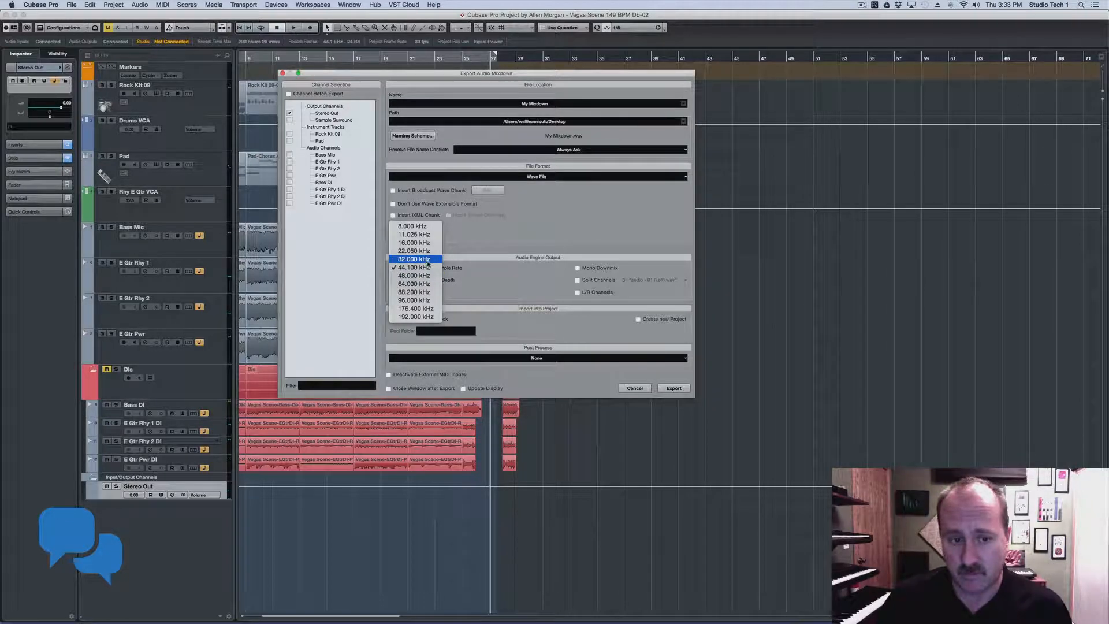
click(428, 259)
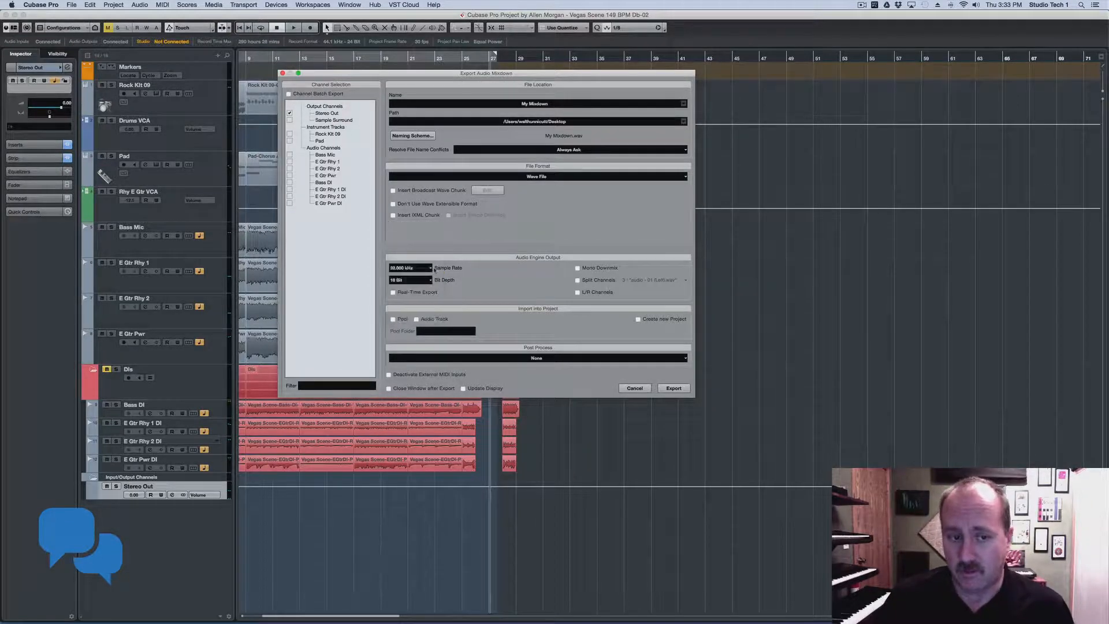
click(431, 269)
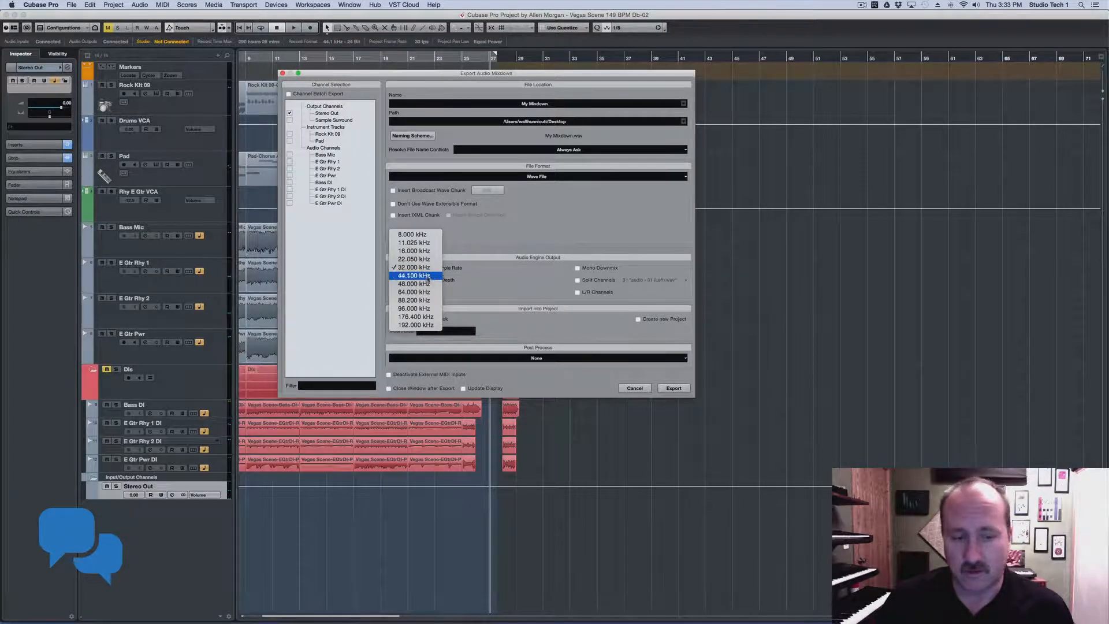
click(428, 282)
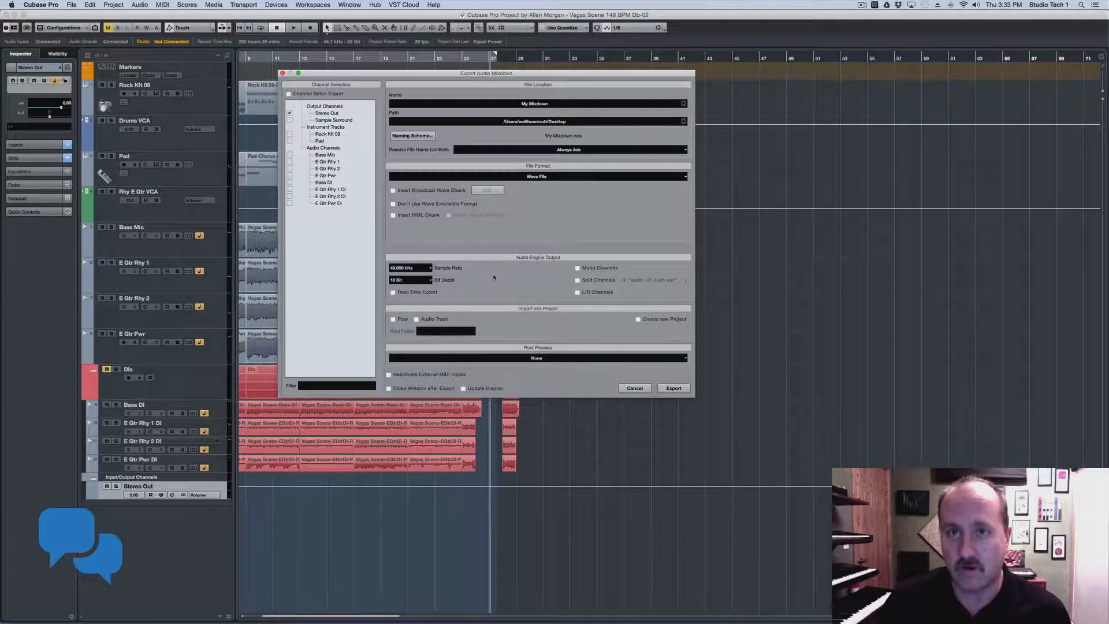
click(429, 267)
click(409, 257)
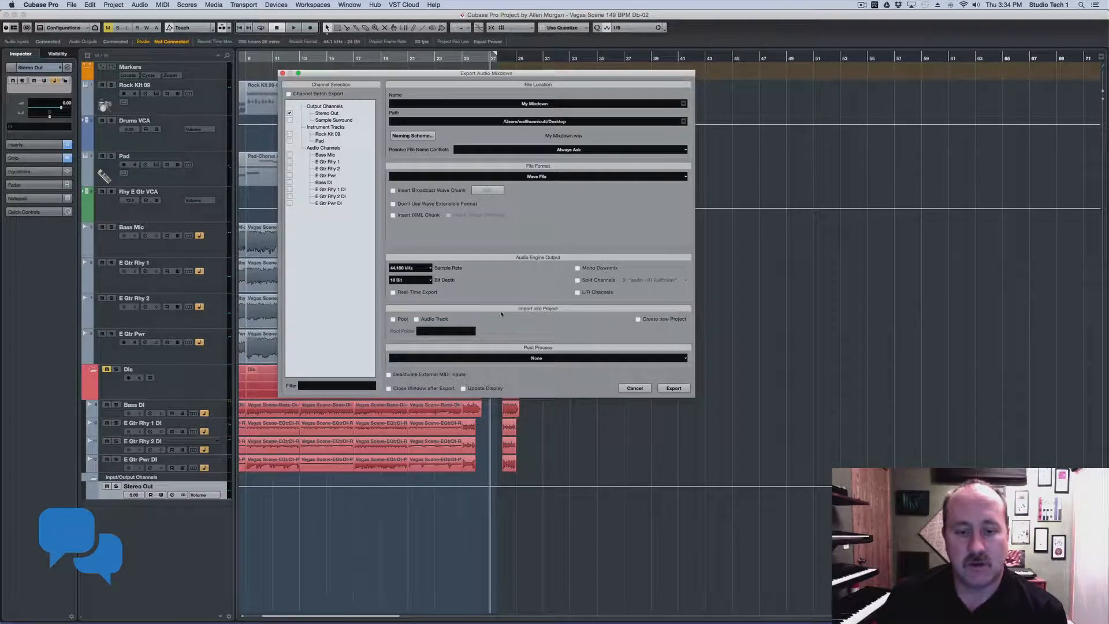
Step: Try importing the exported mixdown into the Pool and onto an Audio Track, and disable both import options again
click(402, 321)
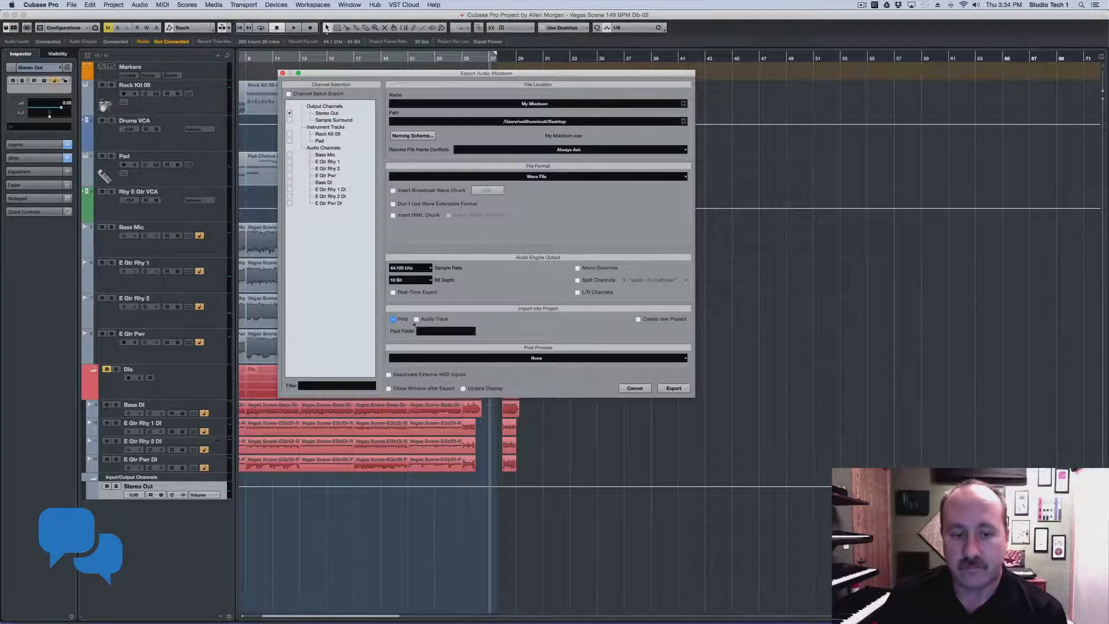
click(417, 320)
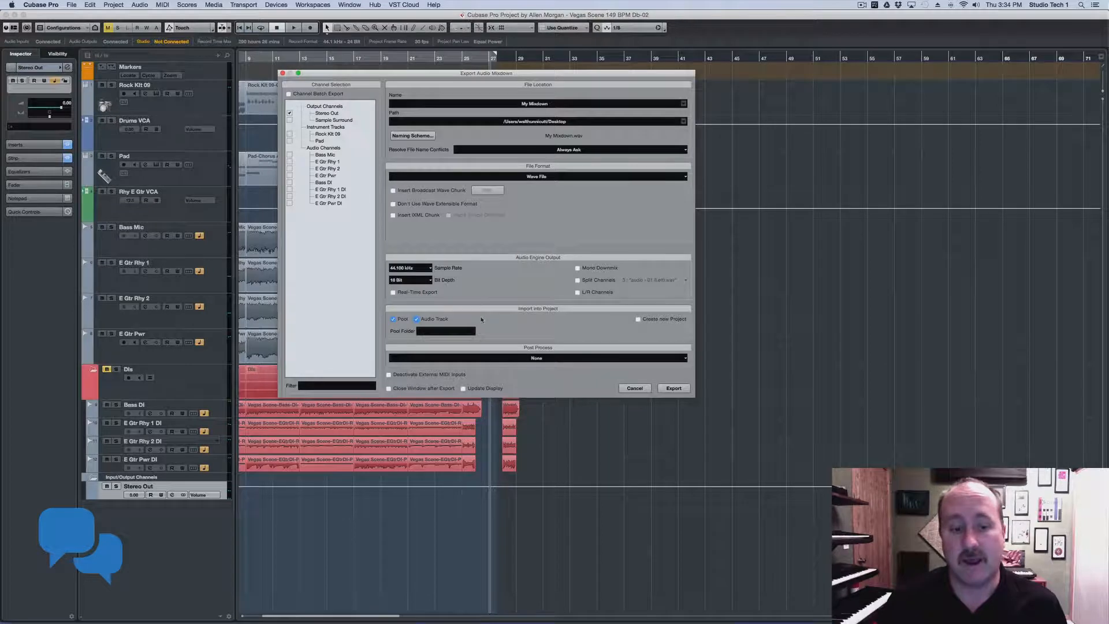
click(416, 320)
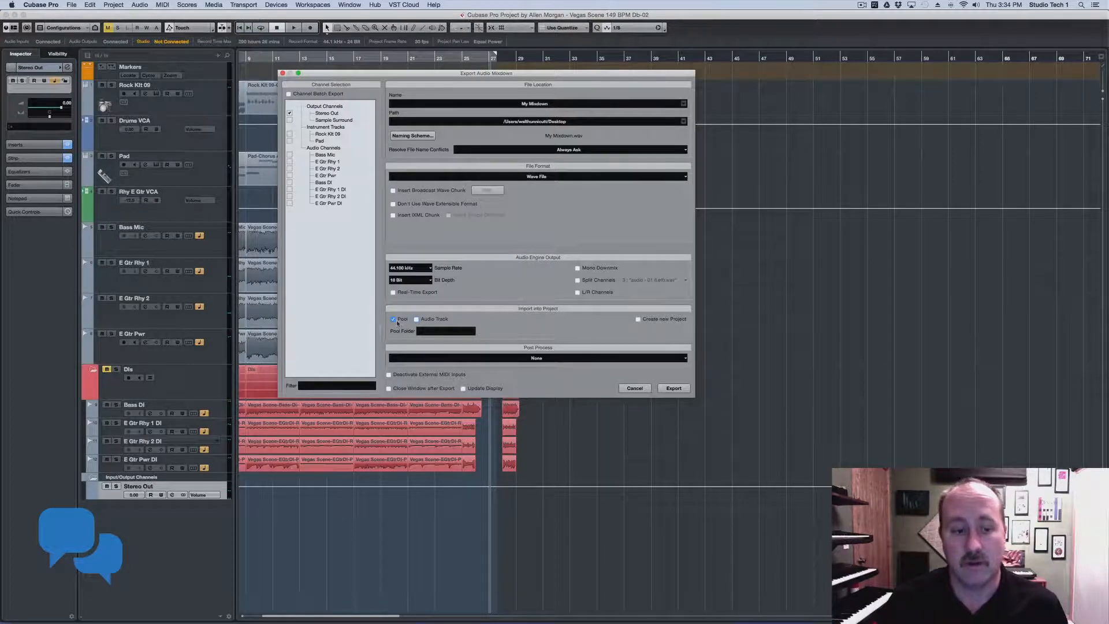
click(393, 319)
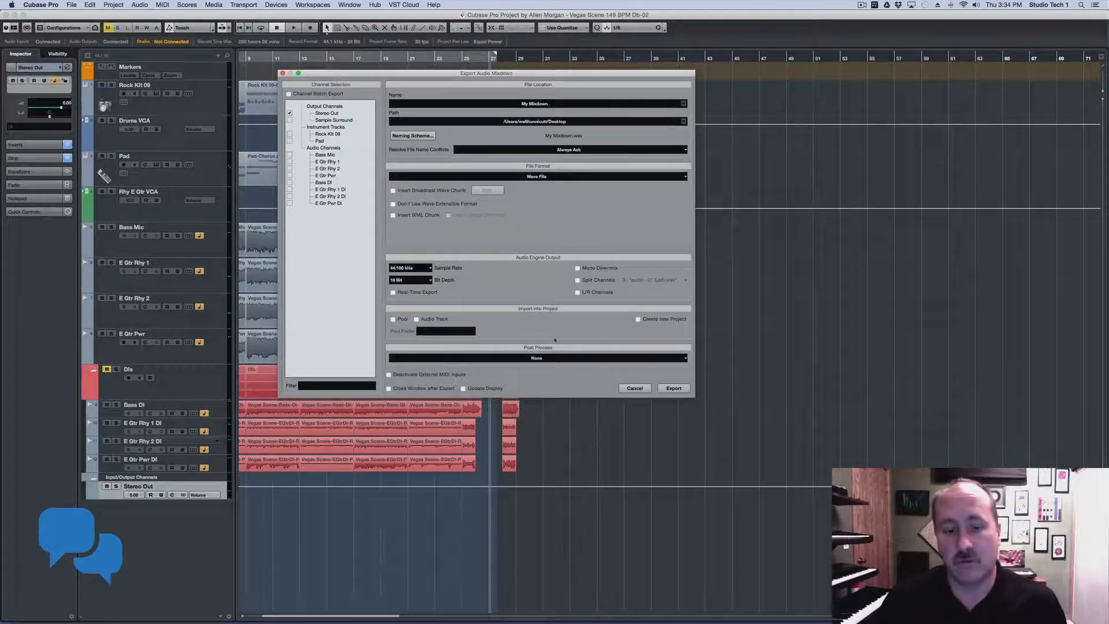
Step: Check the post-process options, keeping None, and export My Mixdown as a Wave file
click(665, 359)
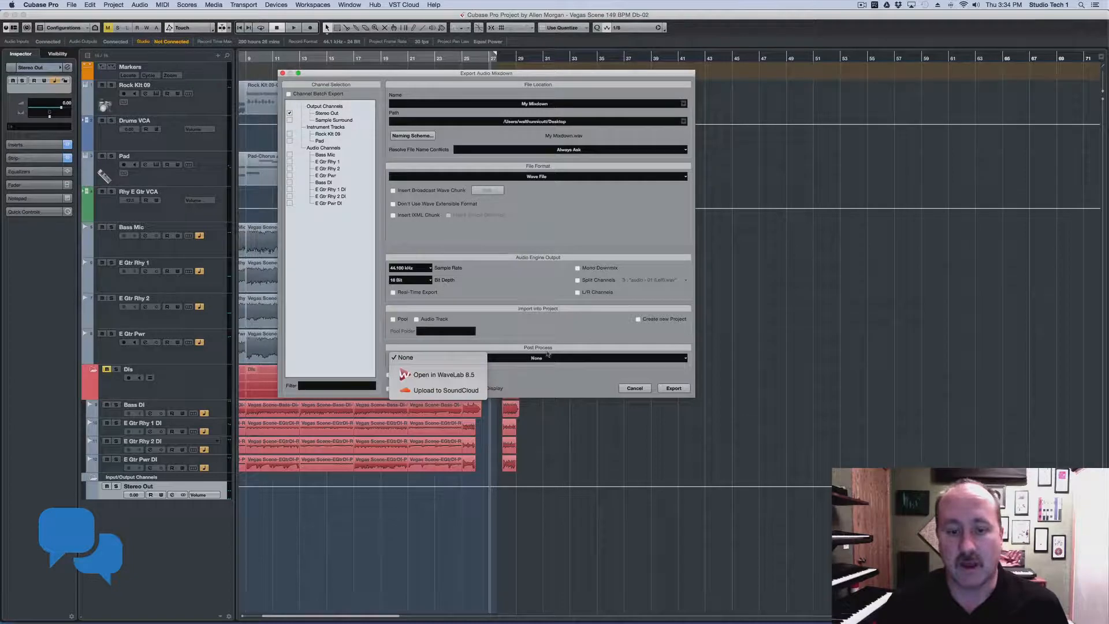
click(573, 335)
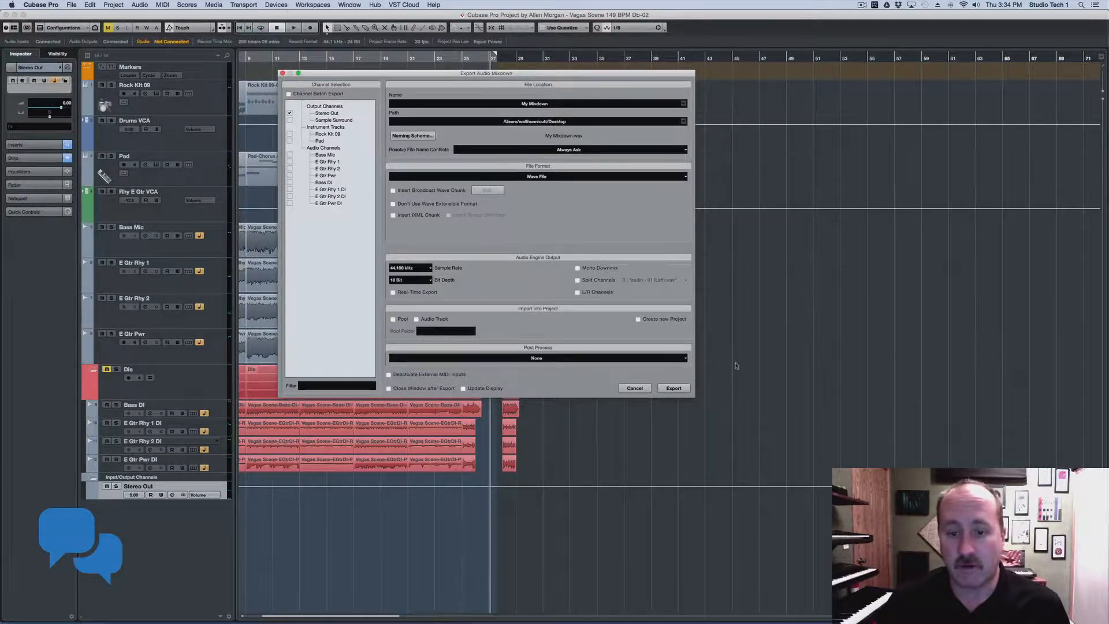
click(685, 388)
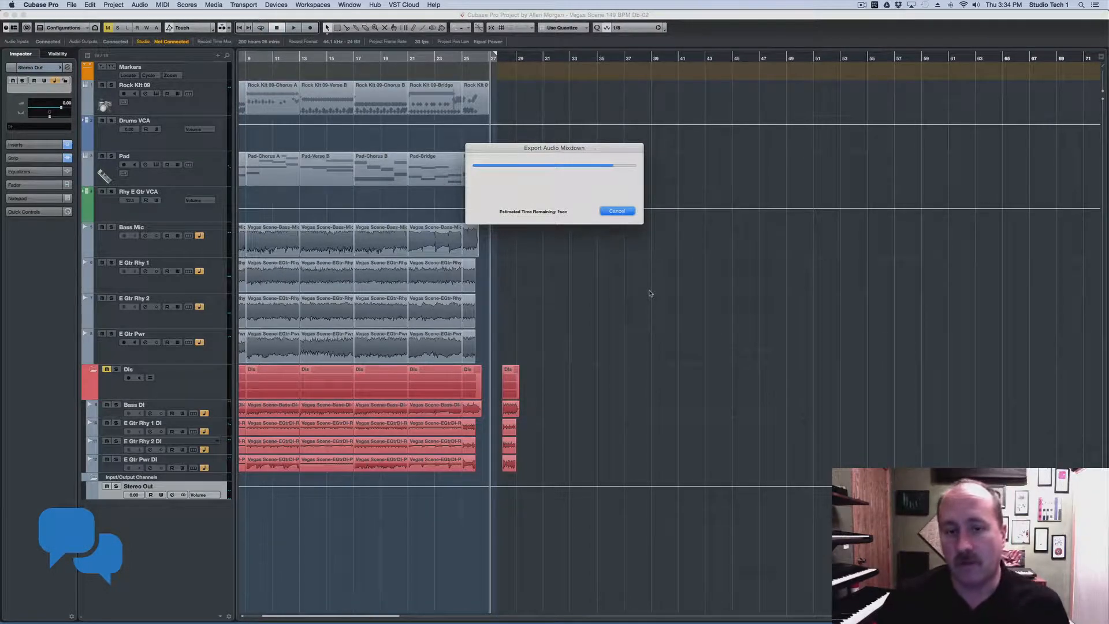
Step: Mute the Bass Mic, E Gtr Rhy 1 and E Gtr Rhy 2 tracks and unmute them again
click(104, 227)
click(103, 262)
click(104, 298)
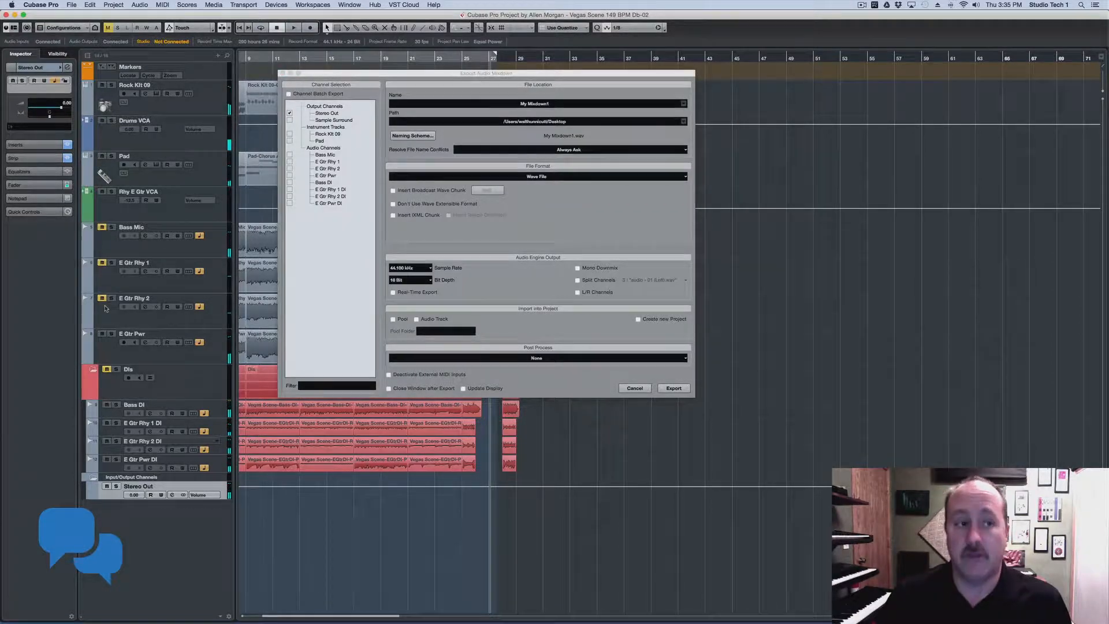
click(552, 228)
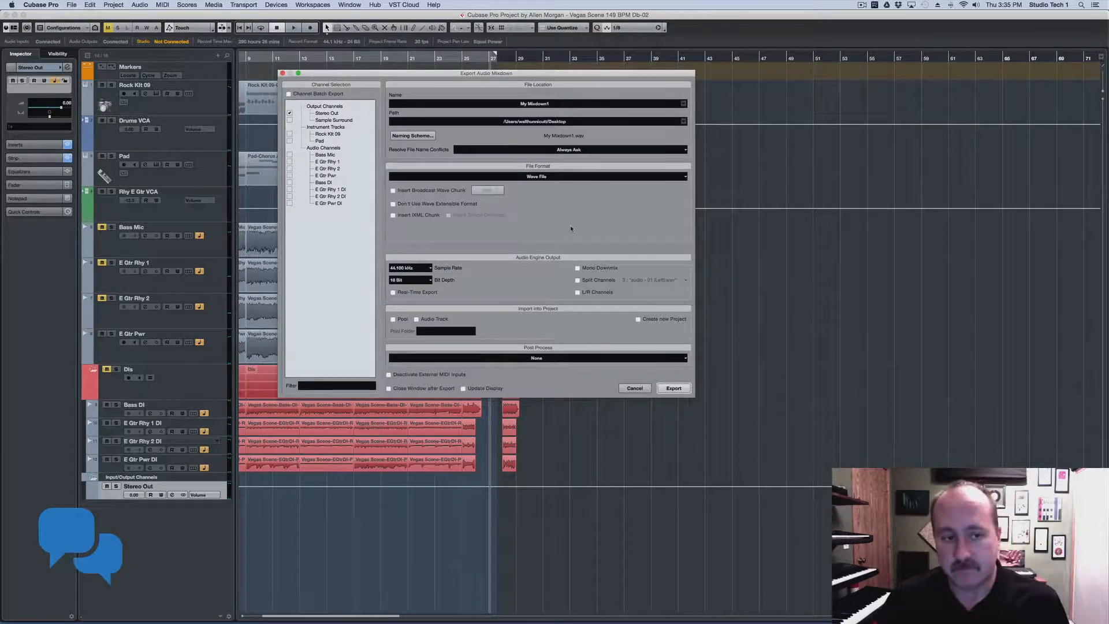
click(102, 227)
click(102, 262)
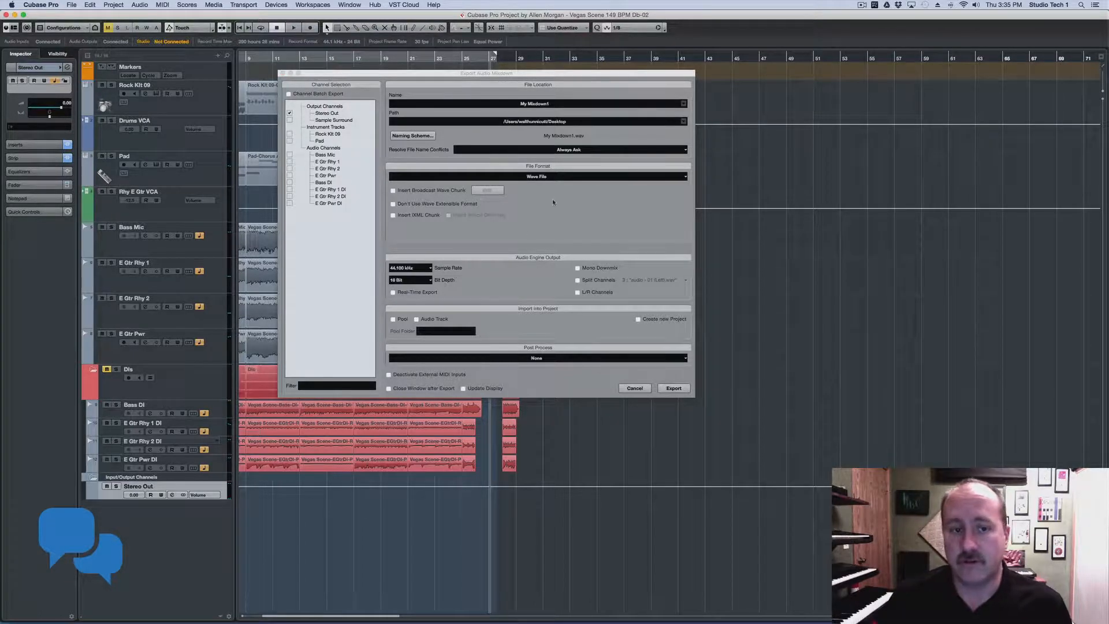
Step: Enable Real-Time Export and dismiss the export dialog without exporting again
click(416, 293)
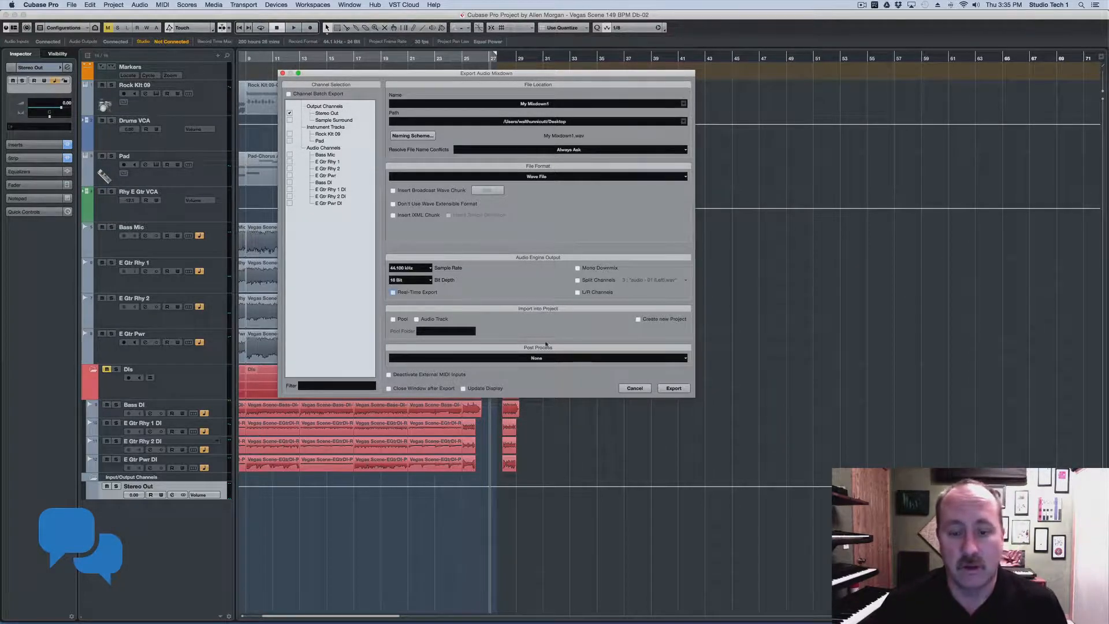
click(635, 388)
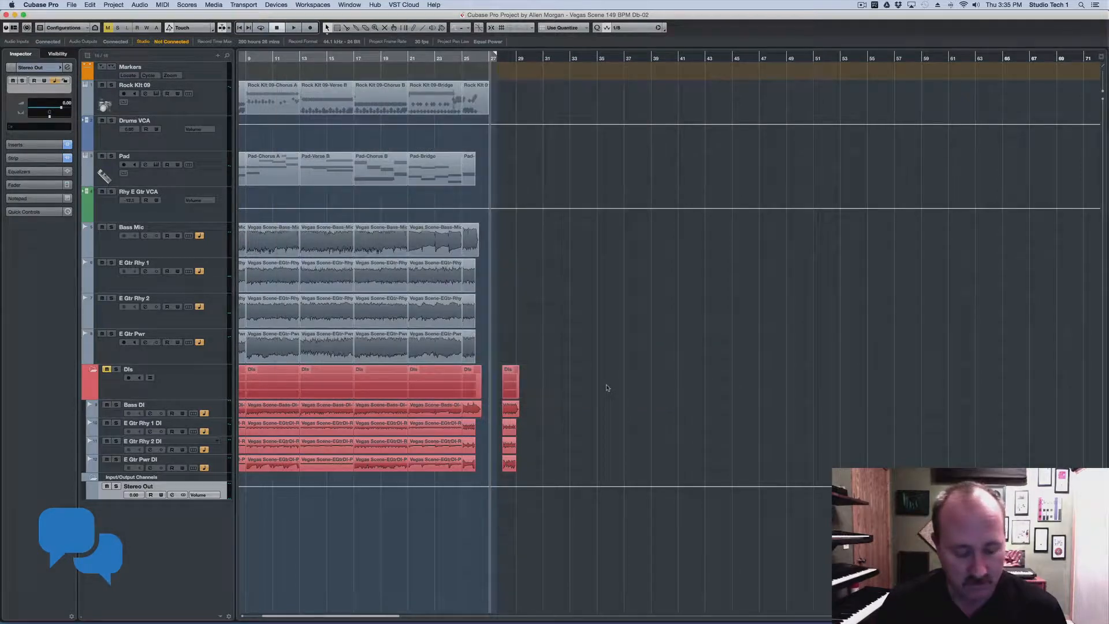
Step: Switch to the Finder desktop, move My Mixdown.wav toward the middle, and open its file info beside it
key(super+h)
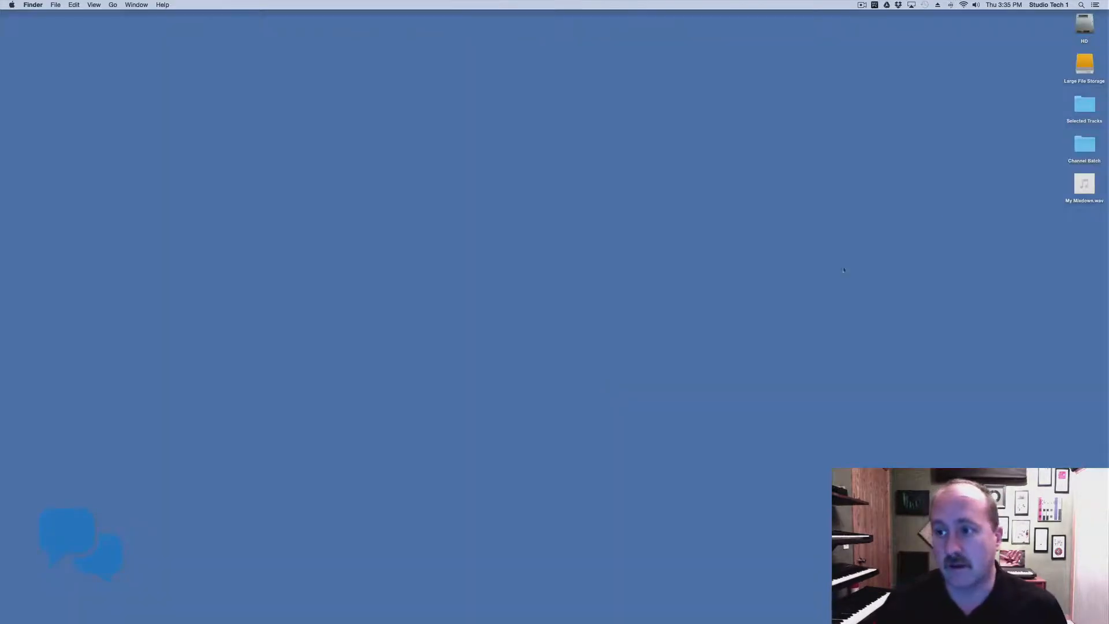
drag(1080, 185, 495, 224)
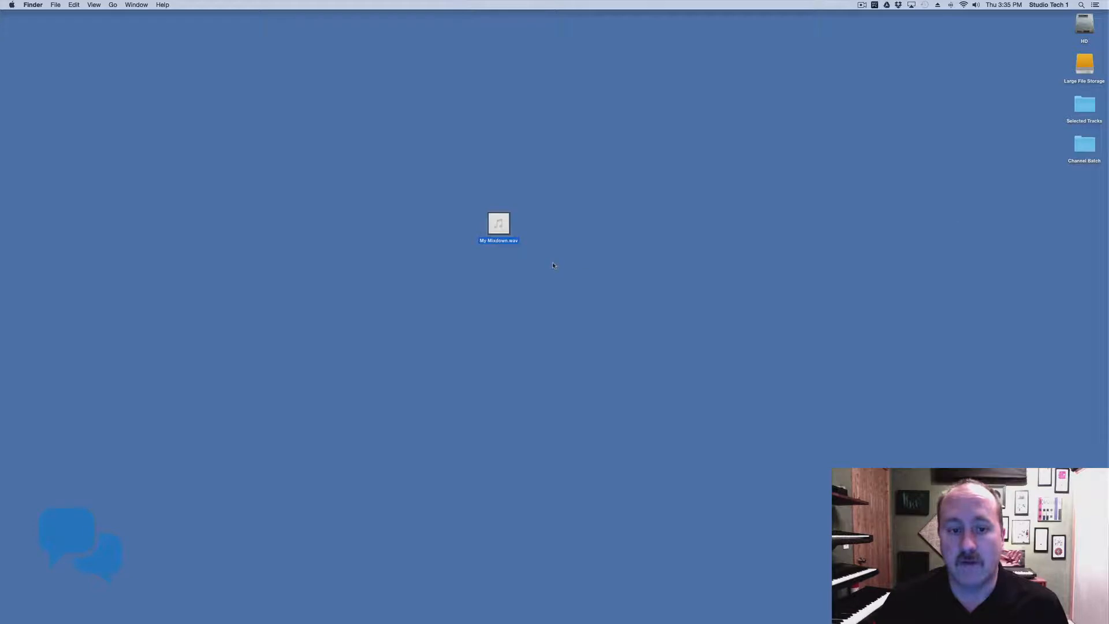
right_click(496, 226)
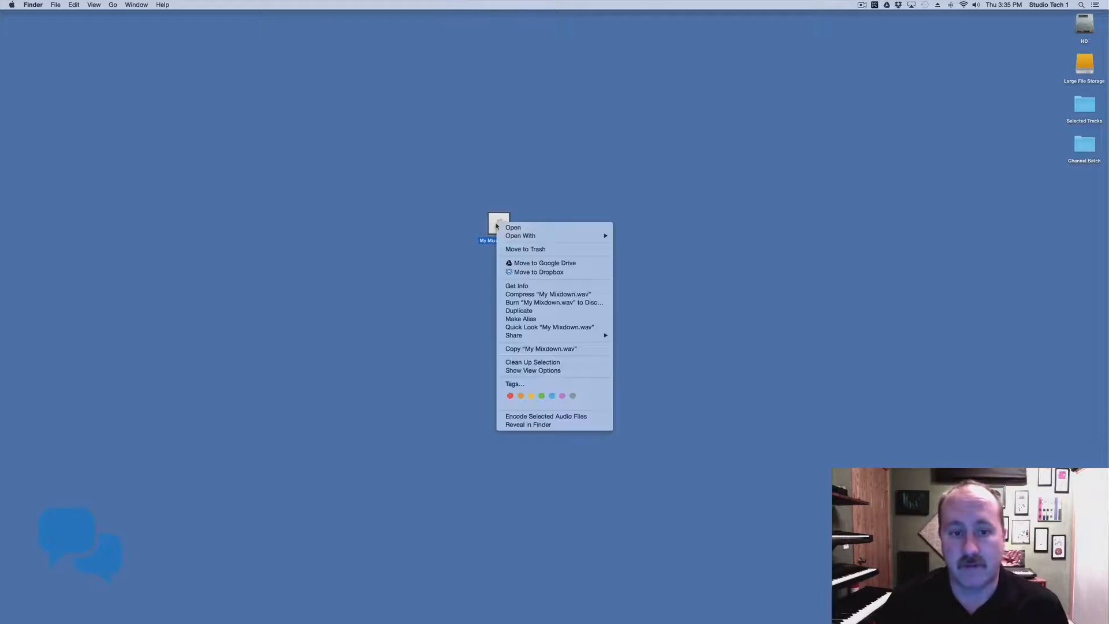
click(508, 283)
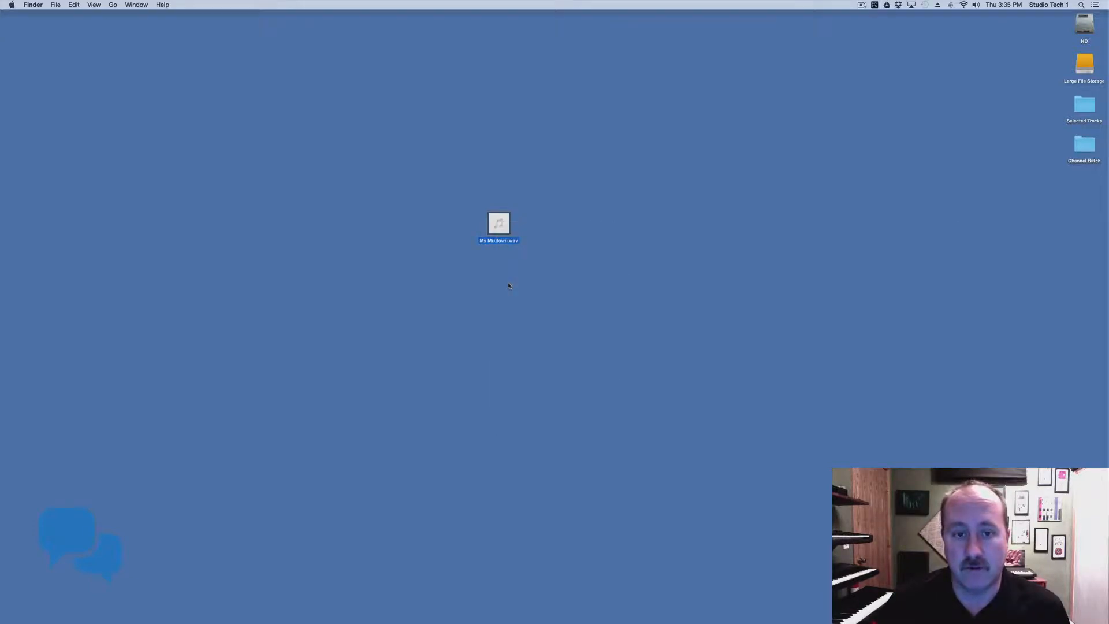
drag(86, 18, 644, 43)
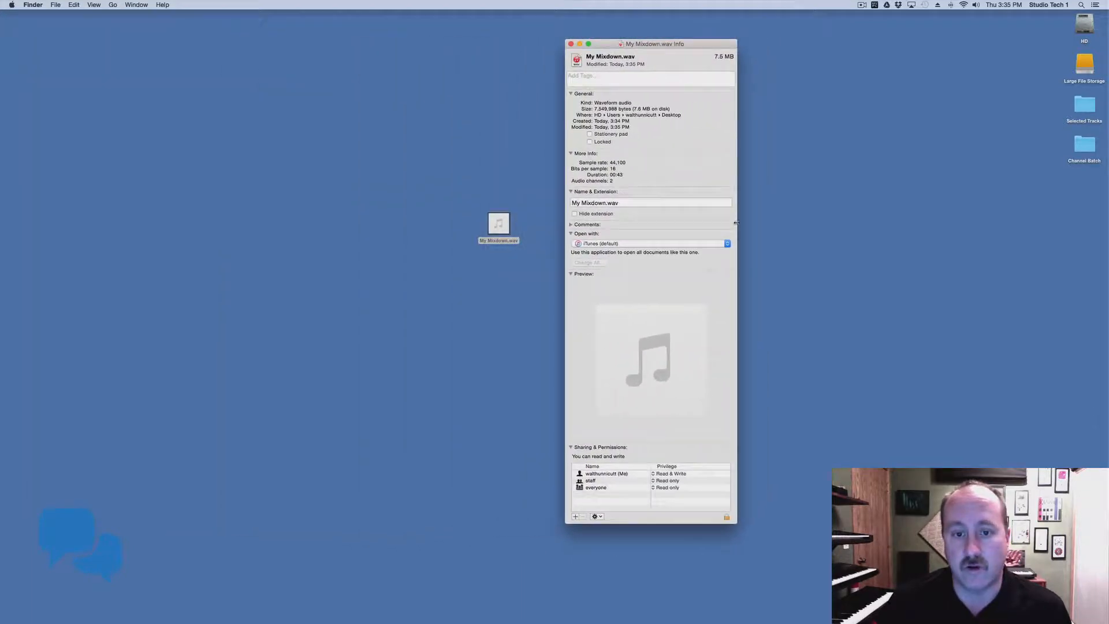
Step: Close the file info, move My Mixdown.wav aside, and place the Selected Tracks and Channel Batch folders near the middle of the desktop
click(570, 44)
drag(501, 226, 938, 213)
drag(1031, 107, 590, 224)
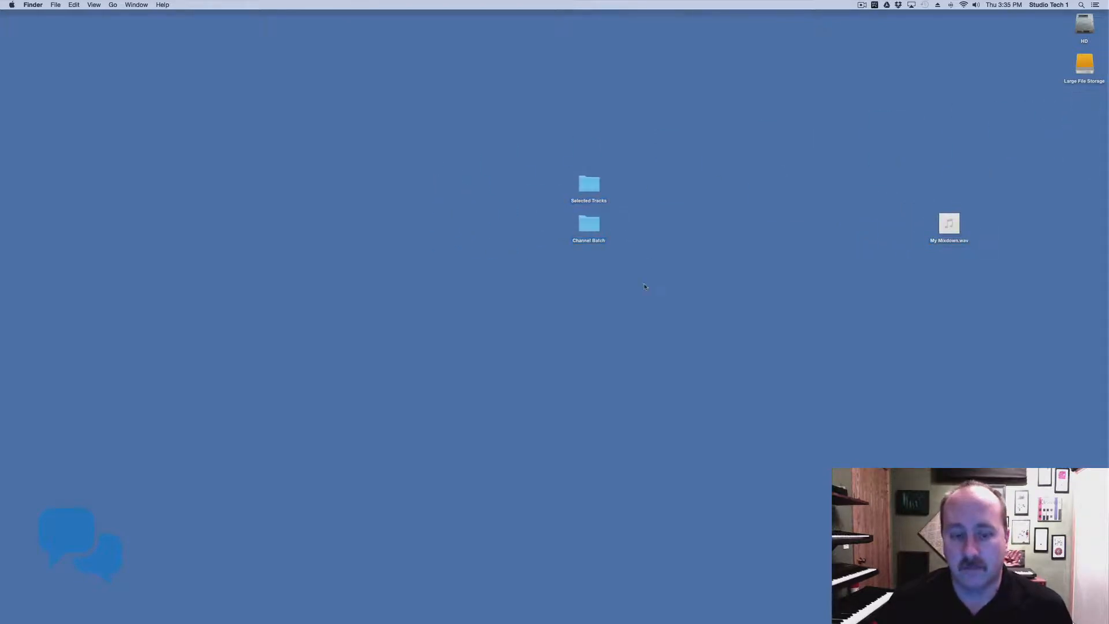
Step: Switch to Cubase and look up the Selected Tracks export command without exporting anything
key(super+Tab)
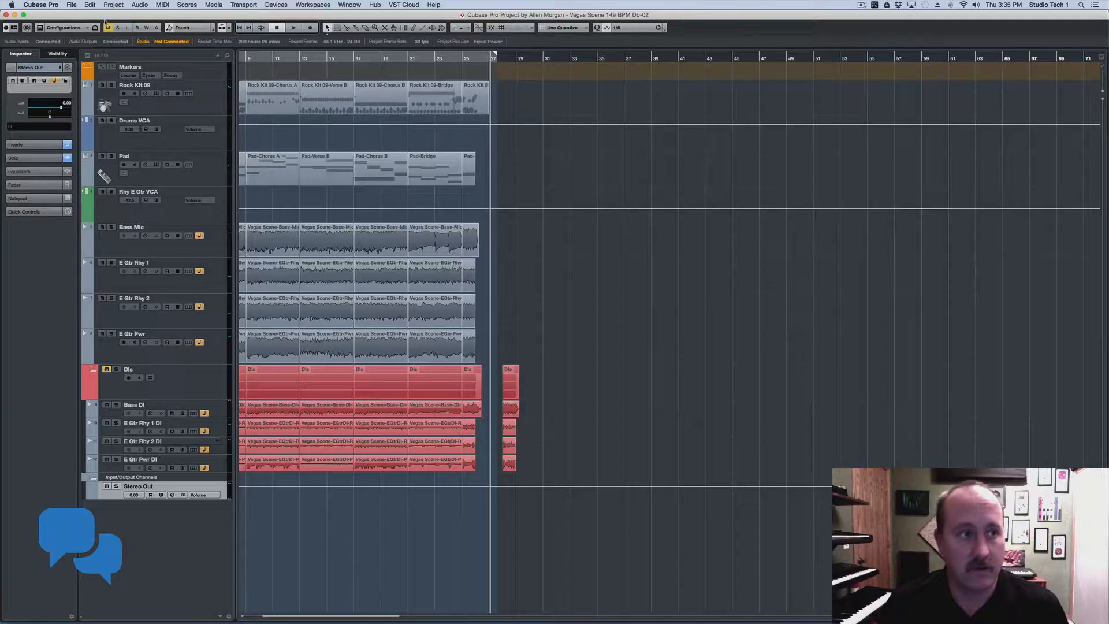
click(91, 4)
mouse_move(72, 4)
mouse_move(115, 130)
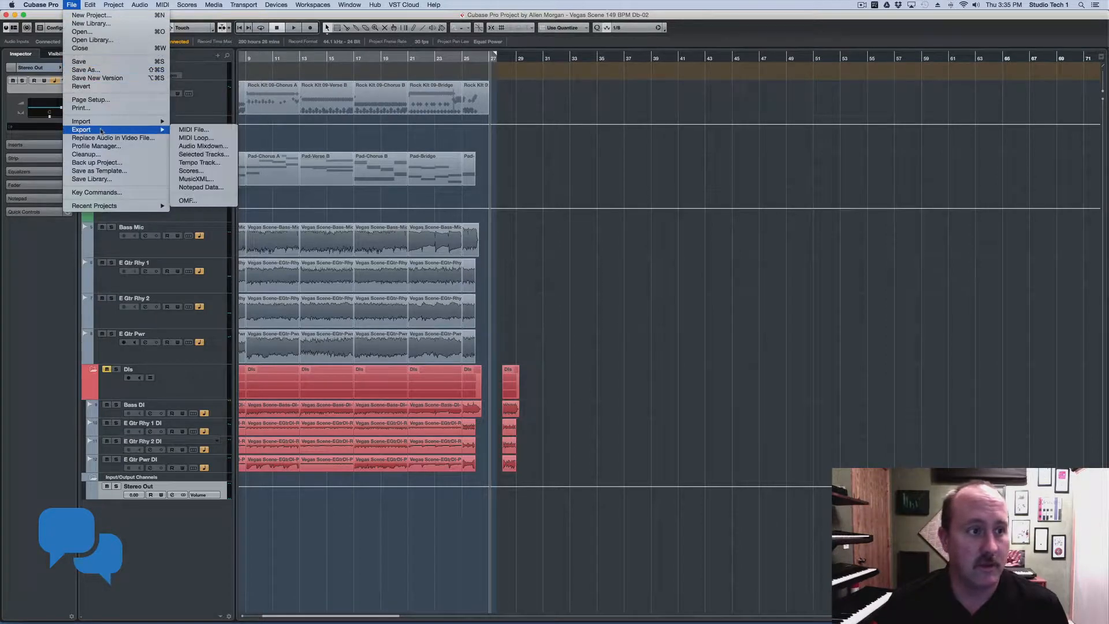
click(225, 155)
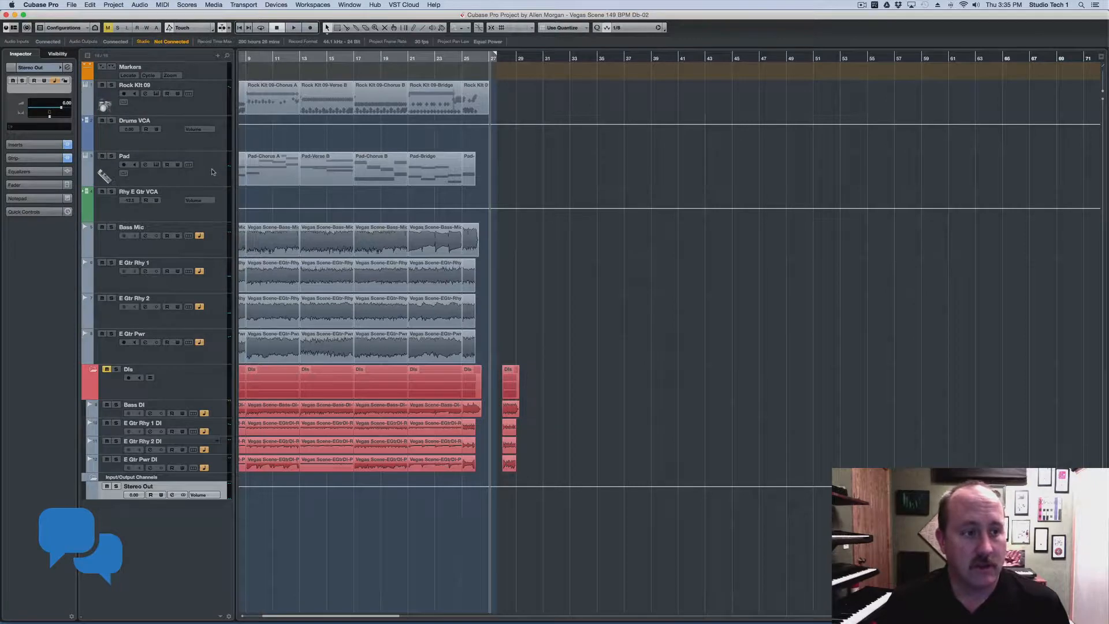
Step: Select the Pad, Bass Mic and E Gtr Rhy 2 tracks together in the track list
click(220, 176)
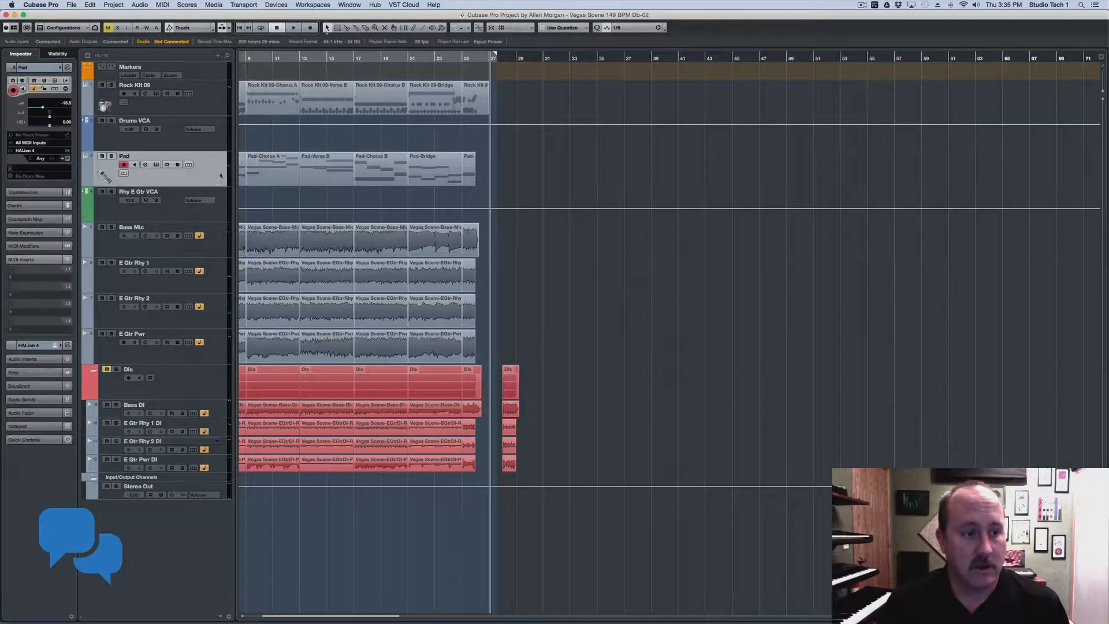
super+click(224, 247)
super+click(218, 305)
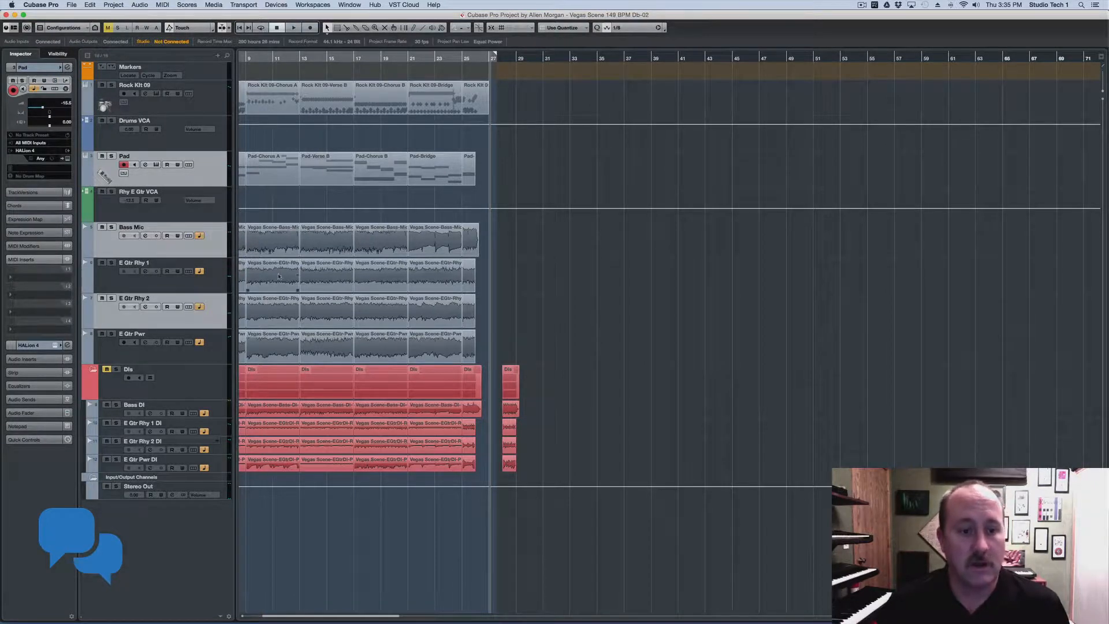
Step: Select the E Gtr Rhy 2 audio events one by one from the start, followed by the last Pad event and Pad-Bridge
scroll(279, 276, left, 5)
click(264, 303)
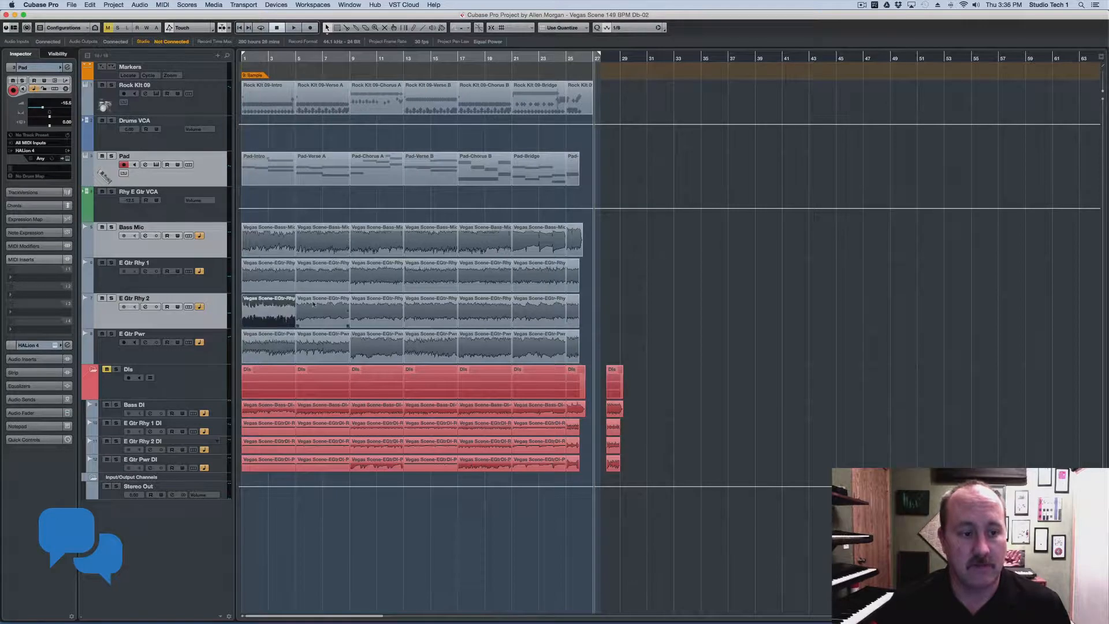
click(321, 305)
click(375, 306)
click(431, 307)
click(486, 307)
click(540, 308)
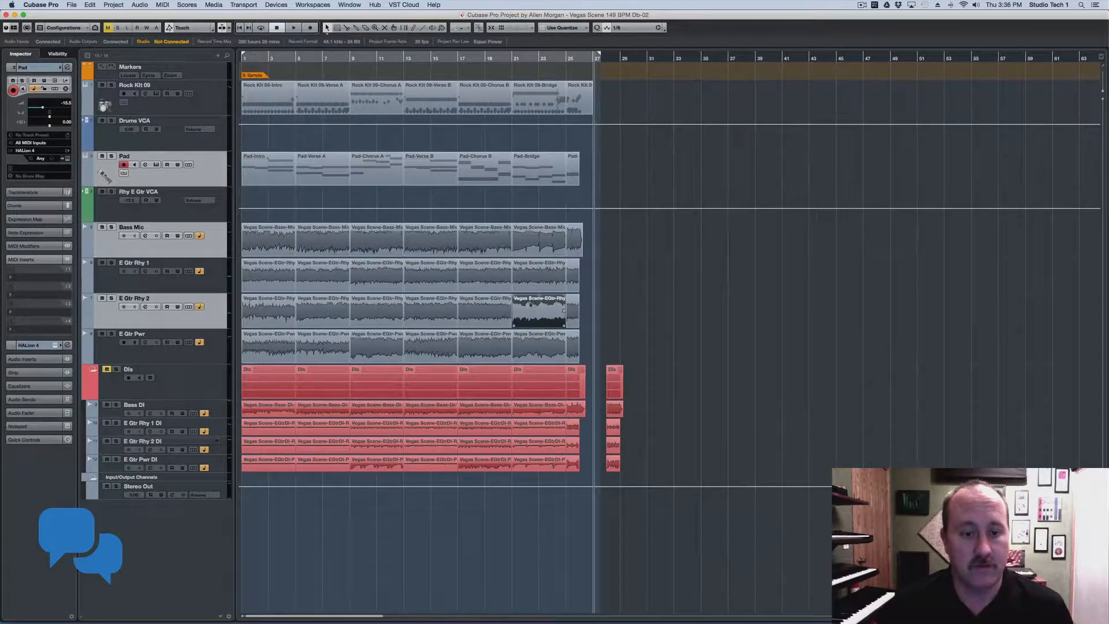
click(573, 306)
click(577, 172)
click(558, 169)
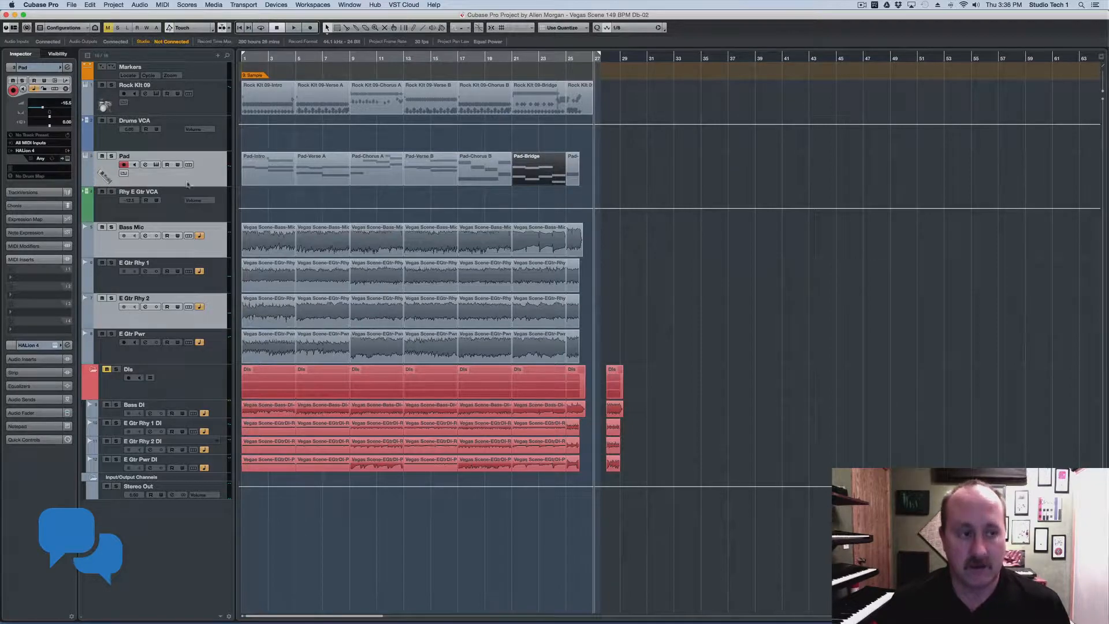
Step: Switch to Finder, open the Media folder inside Selected Tracks, and select all its Wave files
key(super+h)
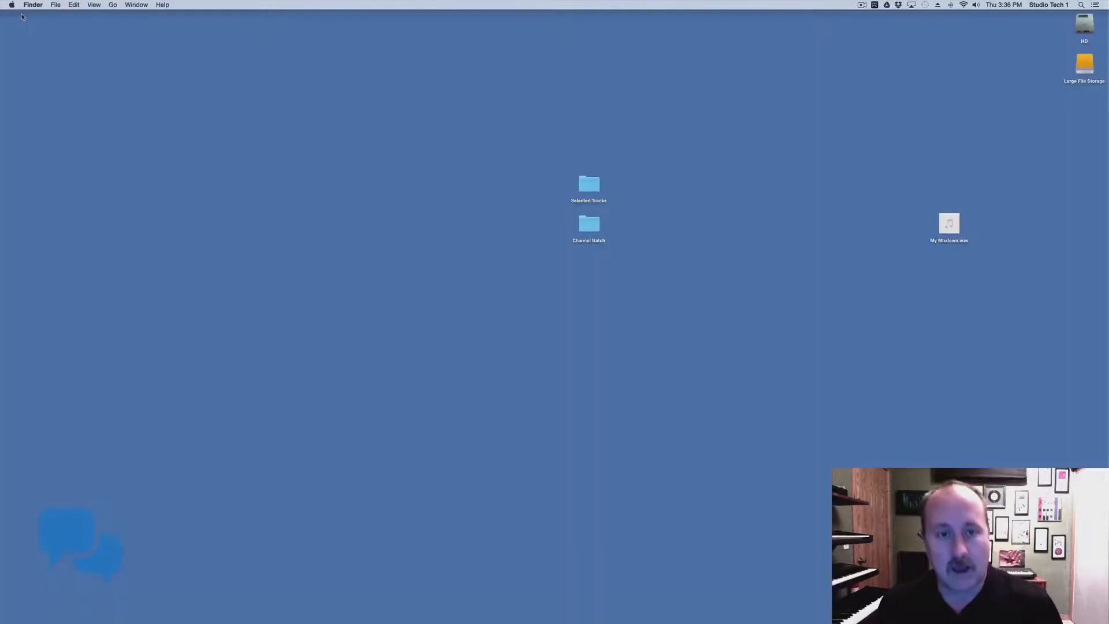
click(584, 183)
double_click(585, 184)
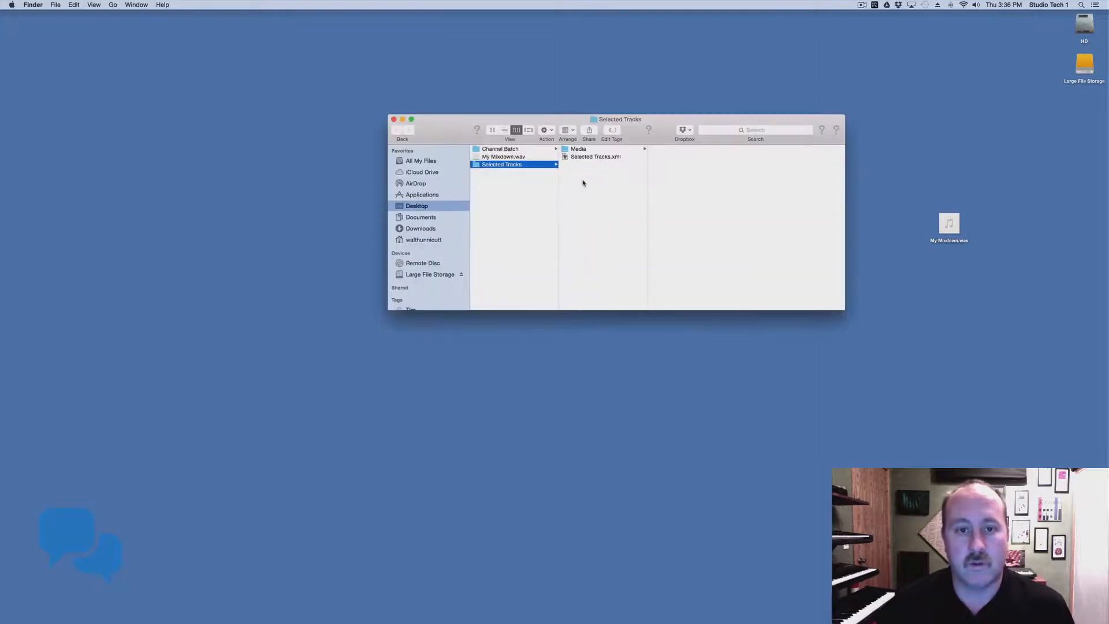
click(572, 150)
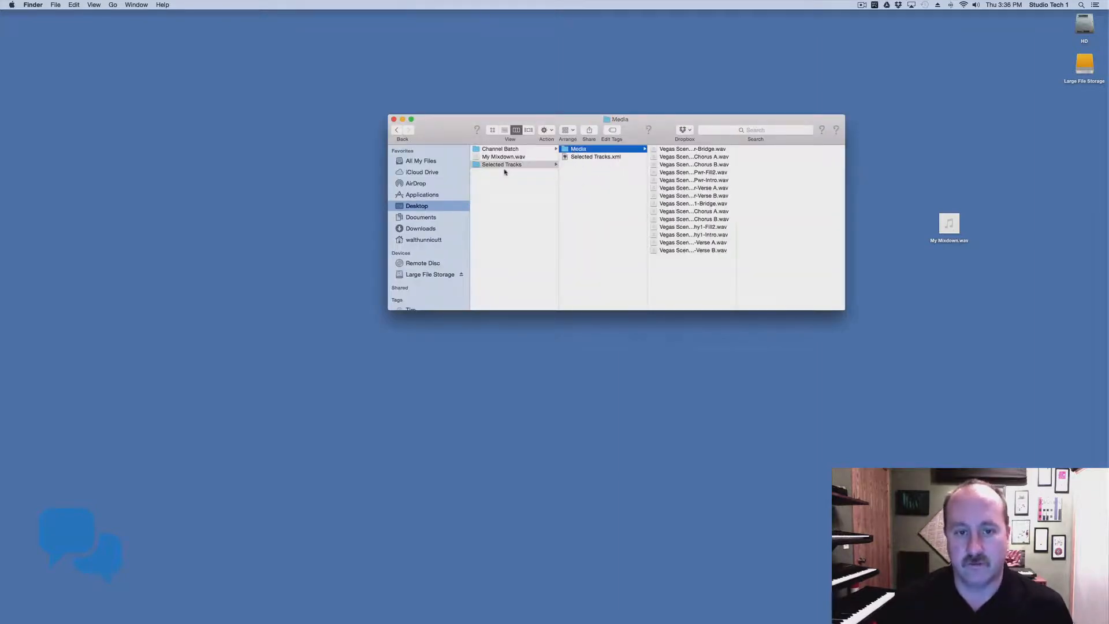
drag(731, 257, 707, 151)
right_click(705, 157)
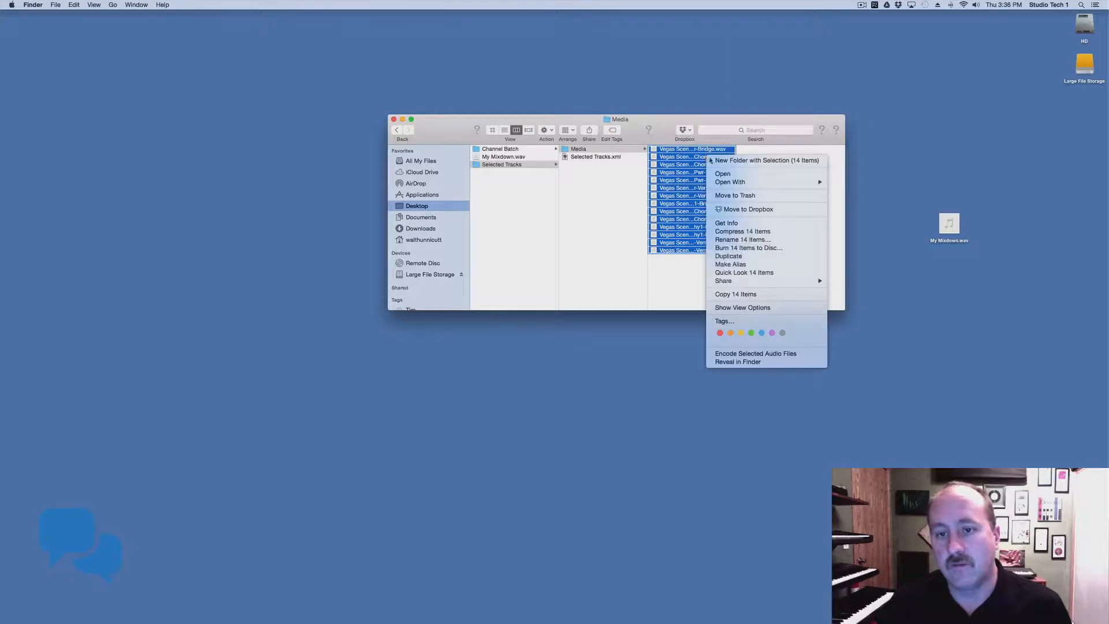
click(819, 152)
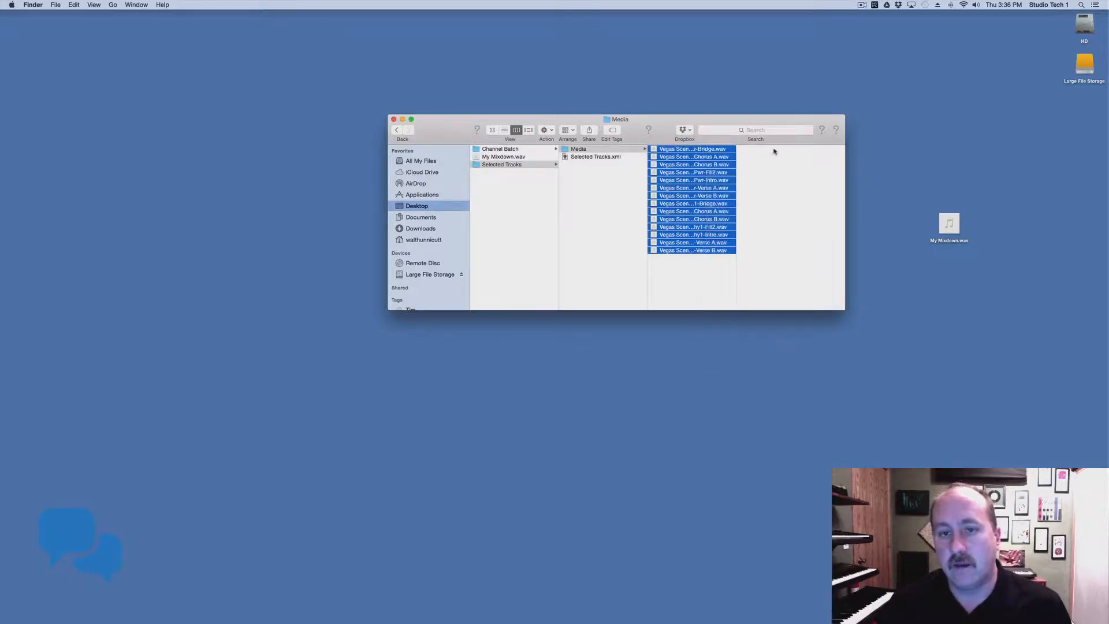
Step: Return to Cubase and point out the Selected Tracks export command, leaving without exporting
key(super+Tab)
key(super+Tab)
key(super+shift+Tab)
click(70, 5)
mouse_move(115, 129)
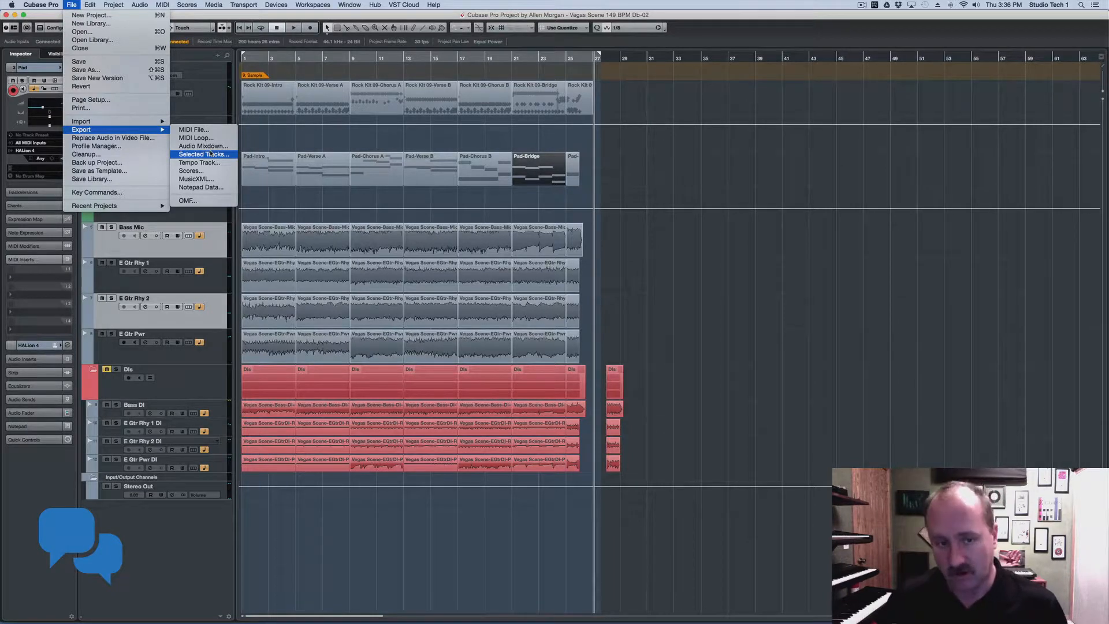
click(370, 198)
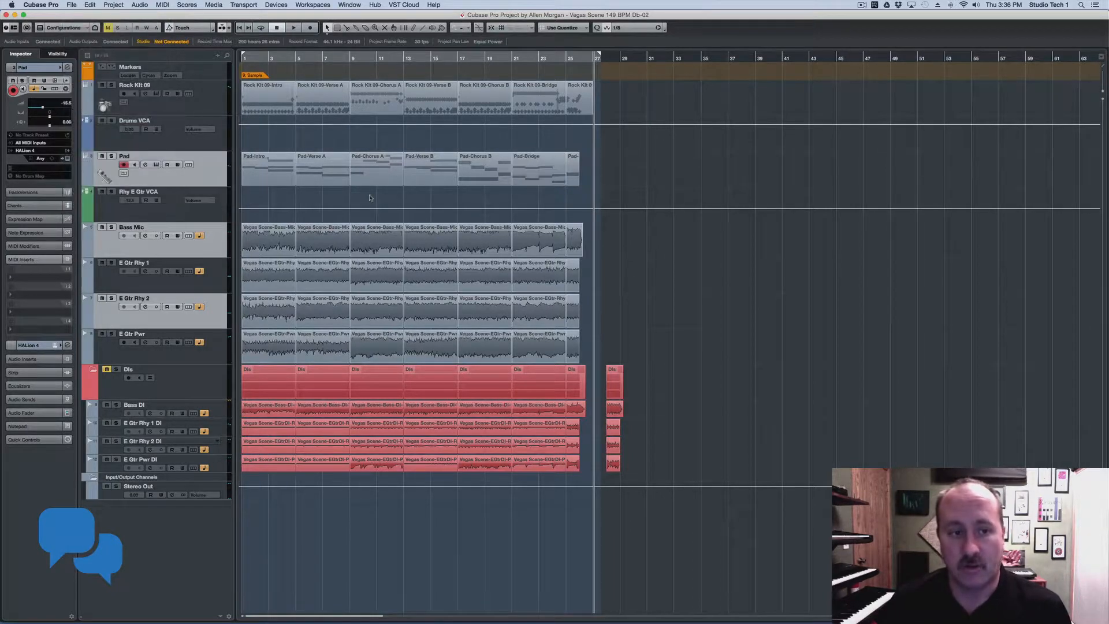
Step: Select the Pad-Verse A, Pad-Chorus A and Pad-Verse B parts one after another
click(339, 178)
click(381, 173)
click(437, 170)
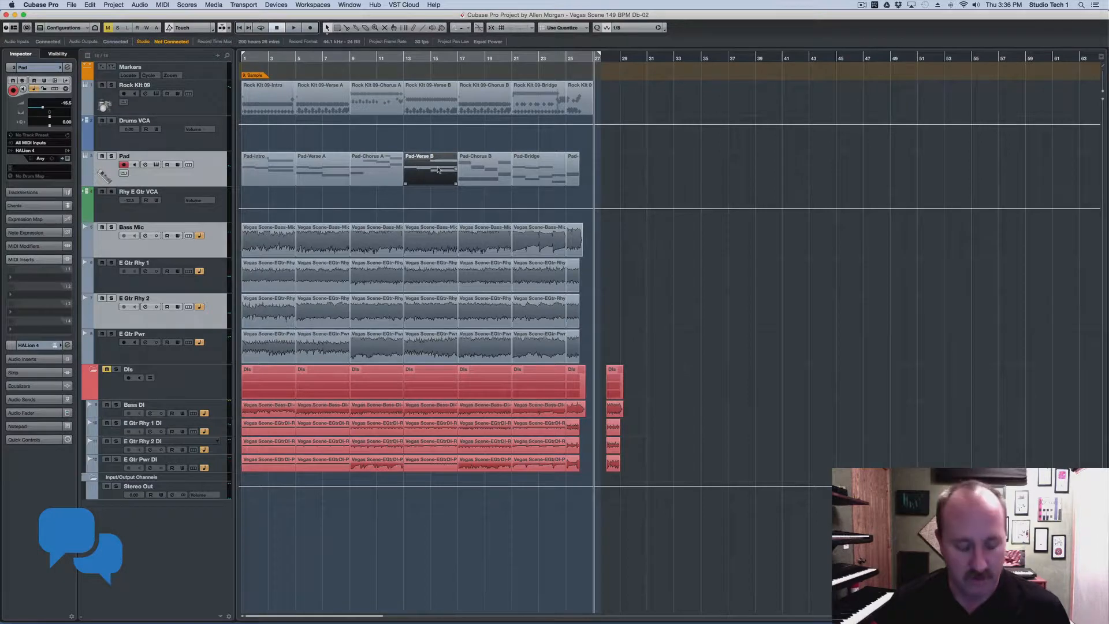
Step: Hide Cubase, close the open Finder window, and open the Channel Batch folder from the desktop
key(super+h)
click(500, 215)
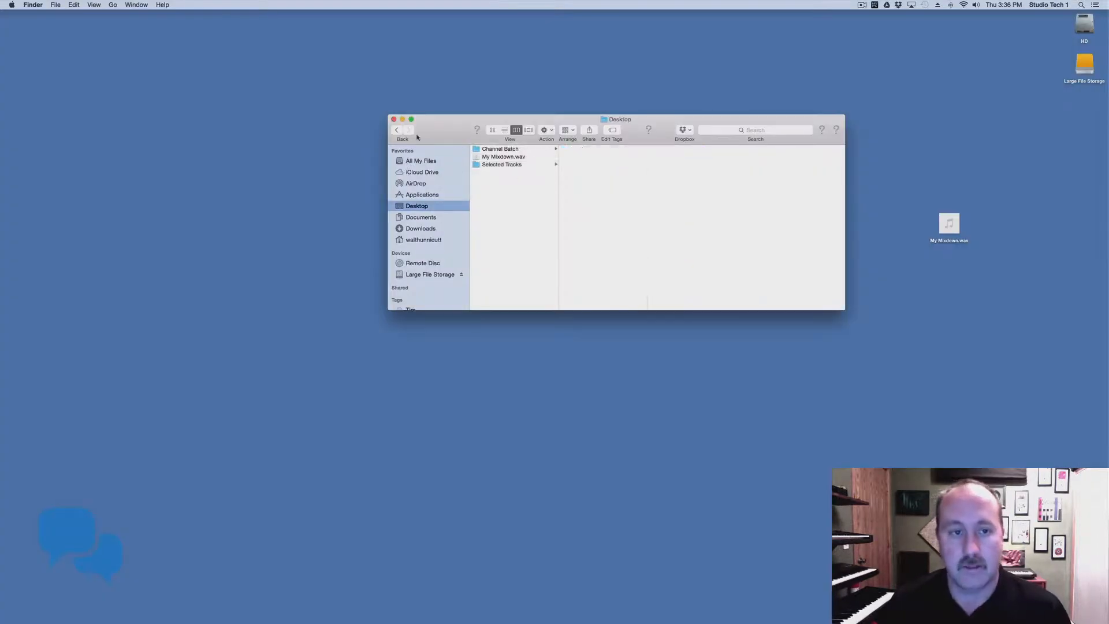
click(394, 119)
click(590, 231)
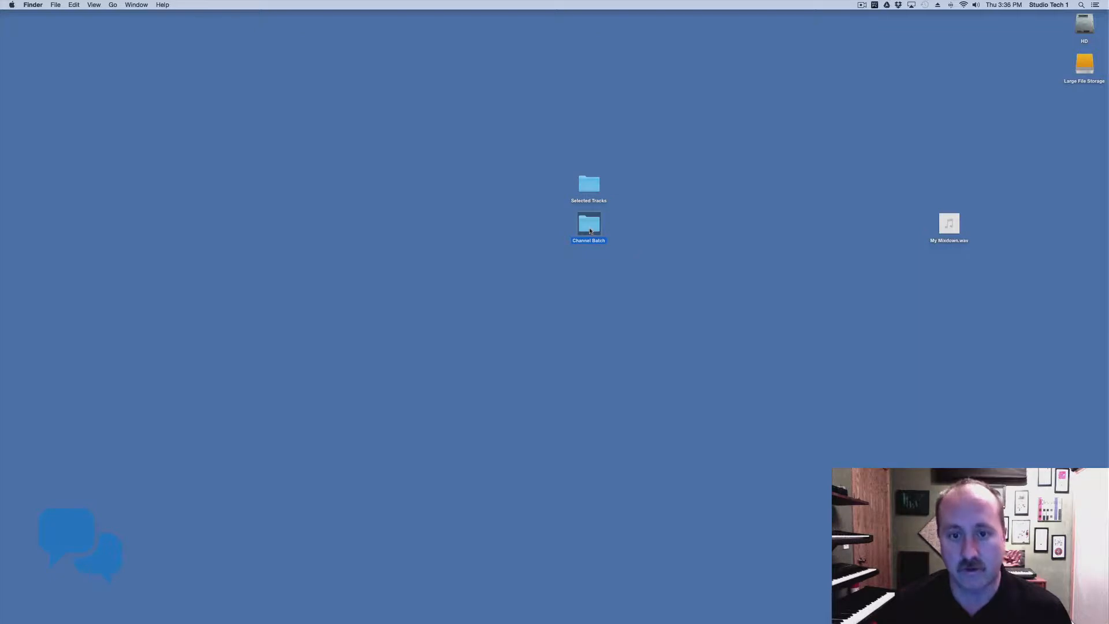
double_click(590, 231)
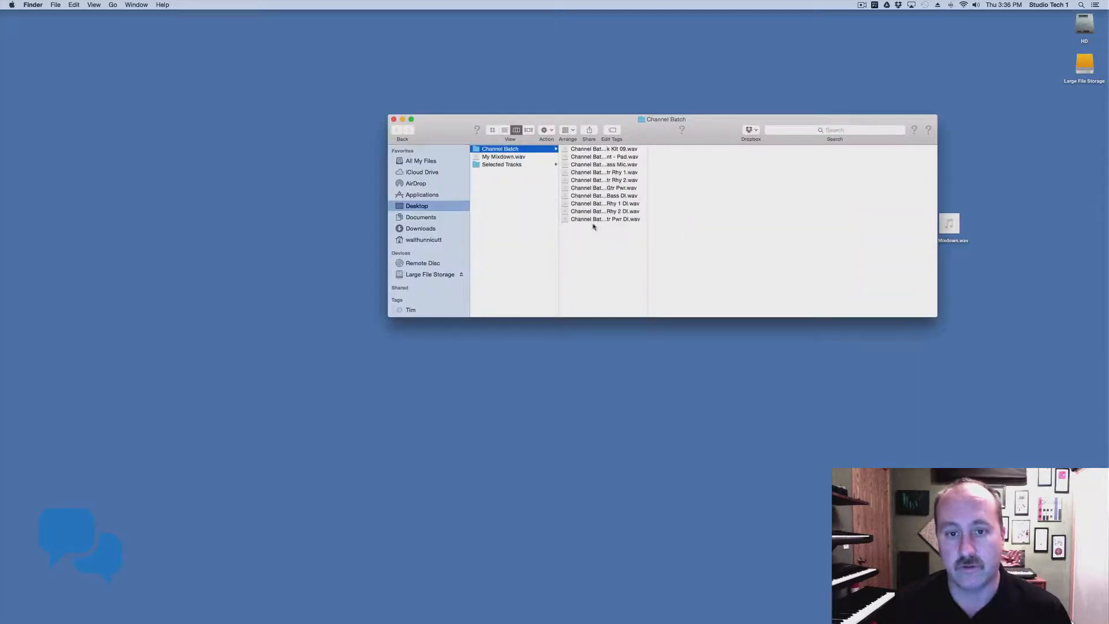
Step: Select all the Wave files in Channel Batch, widen the file column to fit their full names, and clear the selection
click(596, 219)
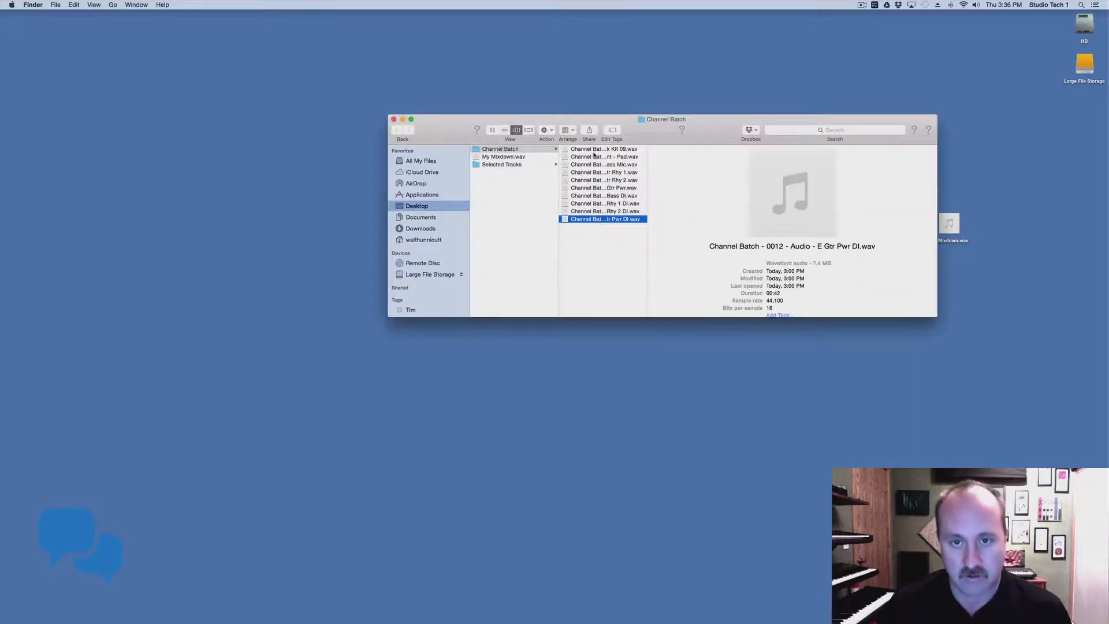
key(super+a)
drag(646, 159, 726, 158)
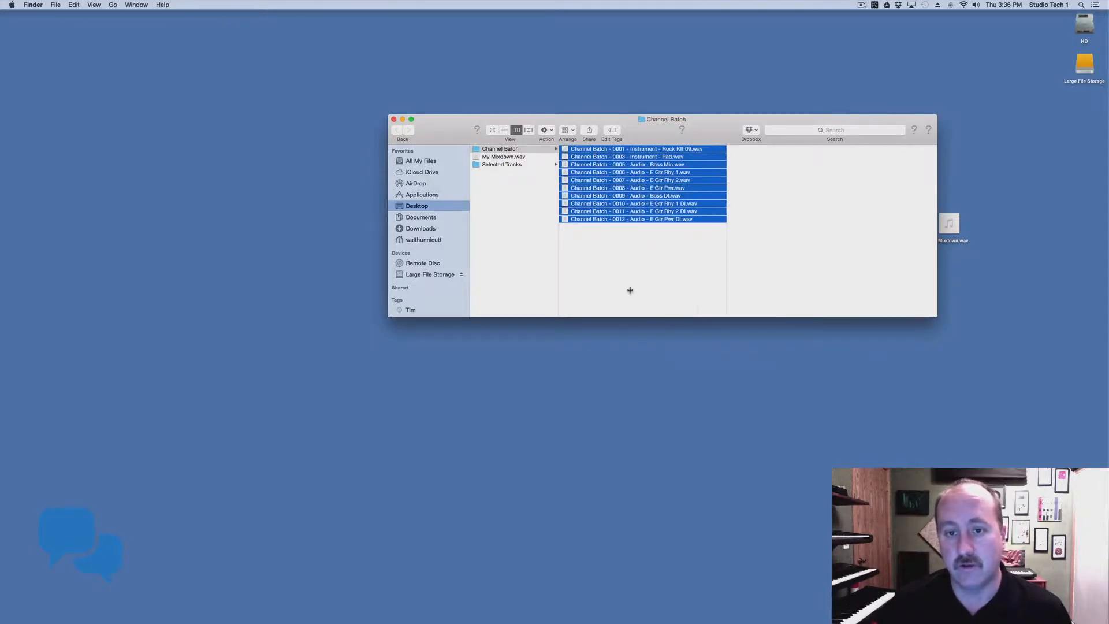
click(615, 249)
Step: Preview the details of the Pad, Bass Mic, E Gtr Rhy 2, Bass DI and guitar DI files in Channel Batch
click(670, 158)
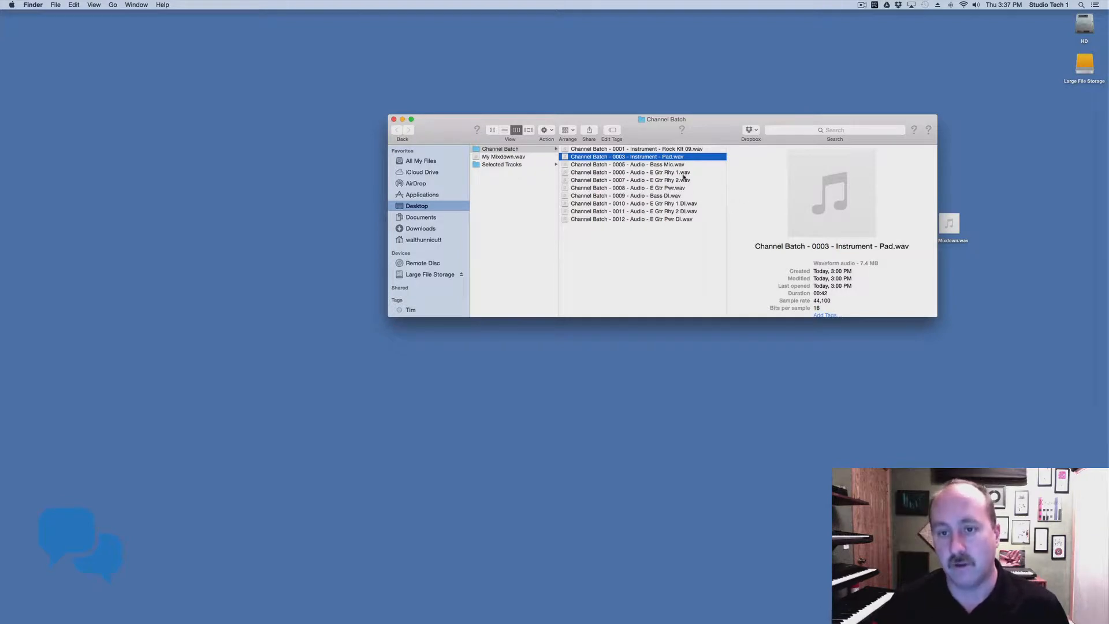
click(650, 166)
click(650, 180)
click(649, 196)
click(642, 213)
click(642, 220)
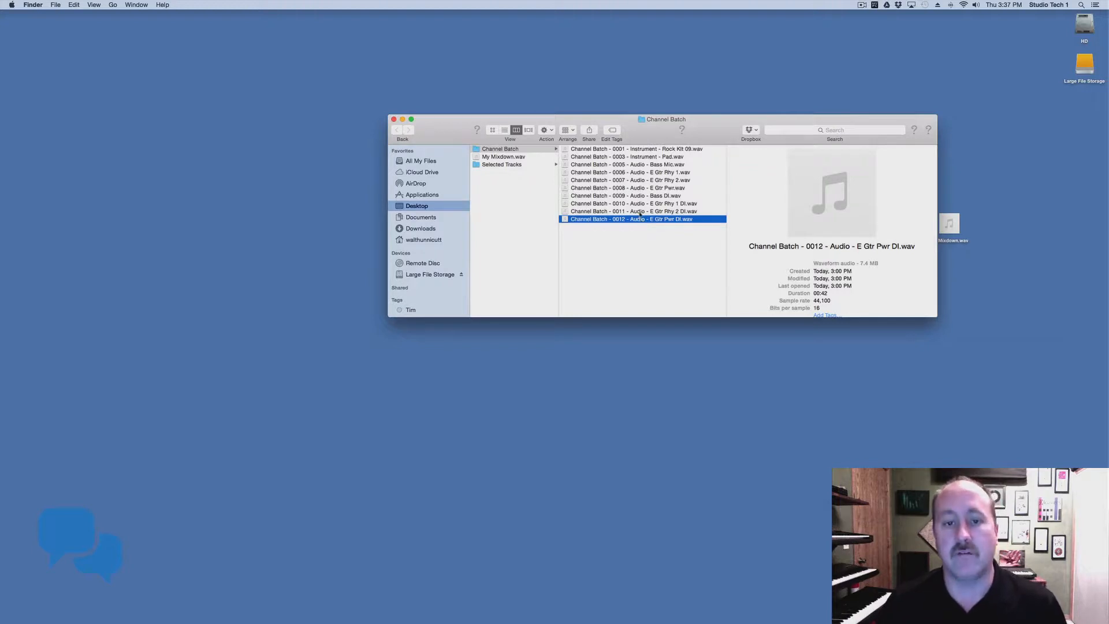
Step: Open the Media folder in Selected Tracks and preview several of its clips, ending with Vegas Scene-EGtr-Rhy1-Chorus B.wav
click(520, 166)
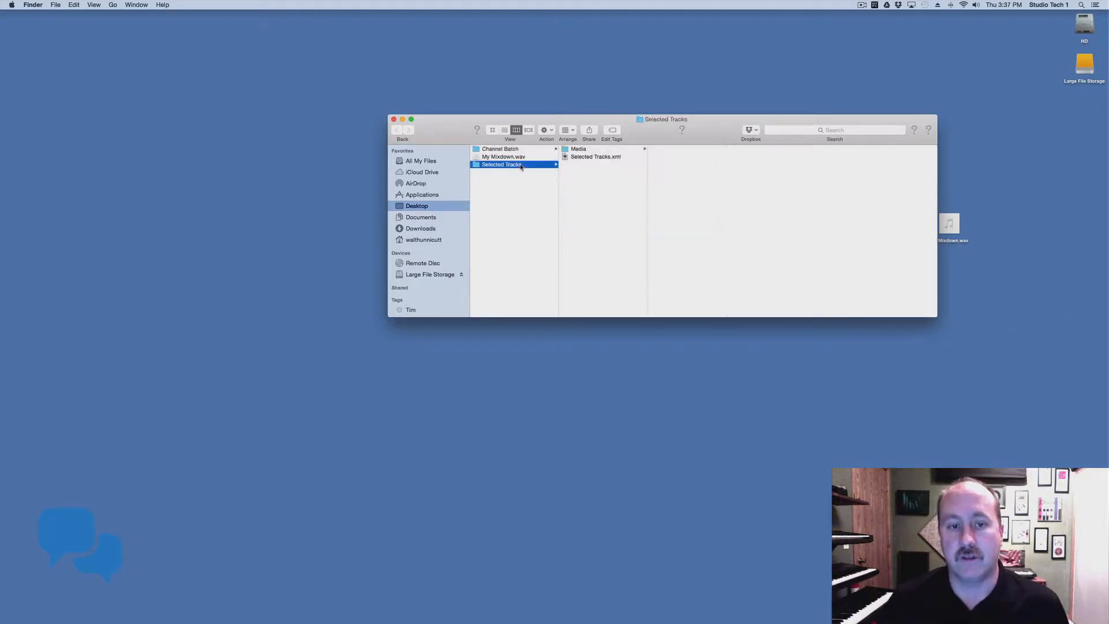
click(578, 149)
click(692, 149)
click(693, 172)
click(675, 219)
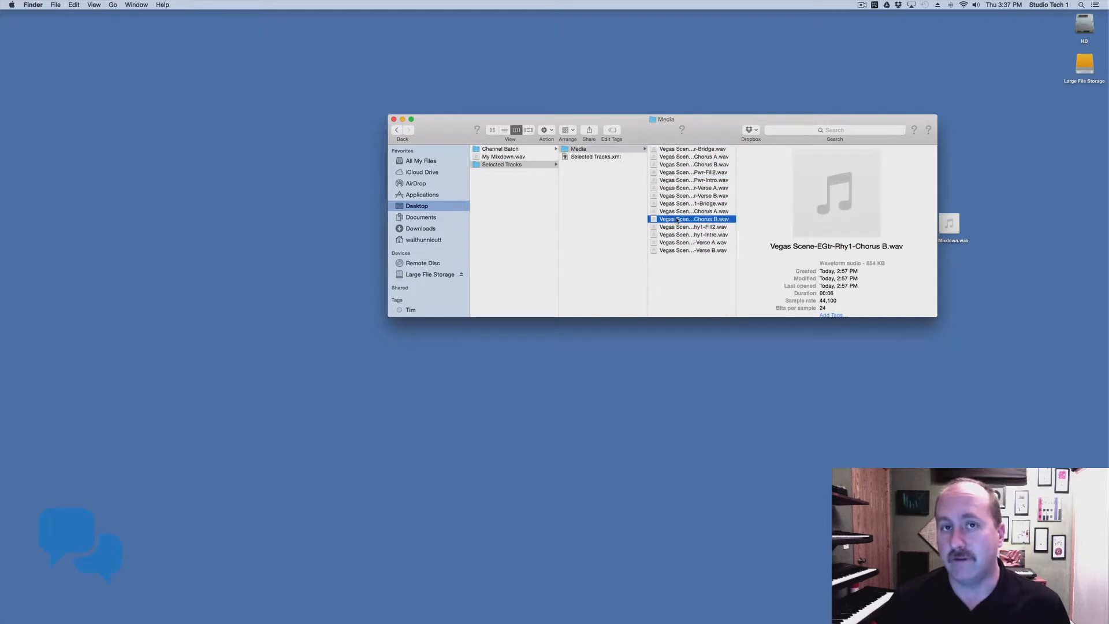
Step: Reopen Channel Batch, preview its files from Rock Kit 09 through E Gtr Rhy 2, and close the Finder window
click(519, 150)
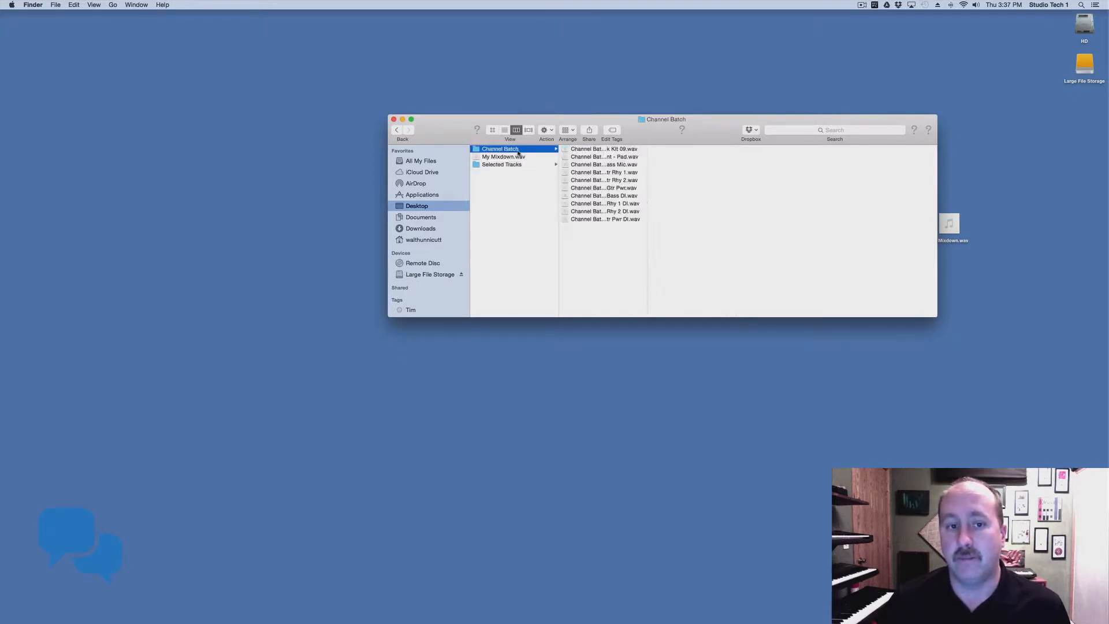
click(586, 150)
key(Down)
key(Down)
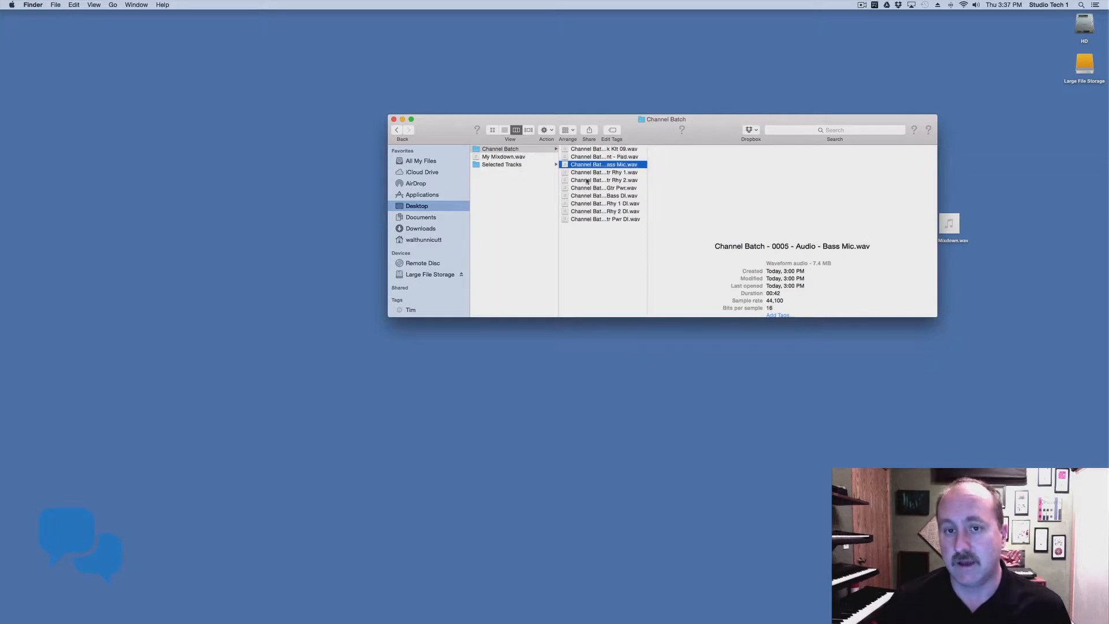
click(587, 182)
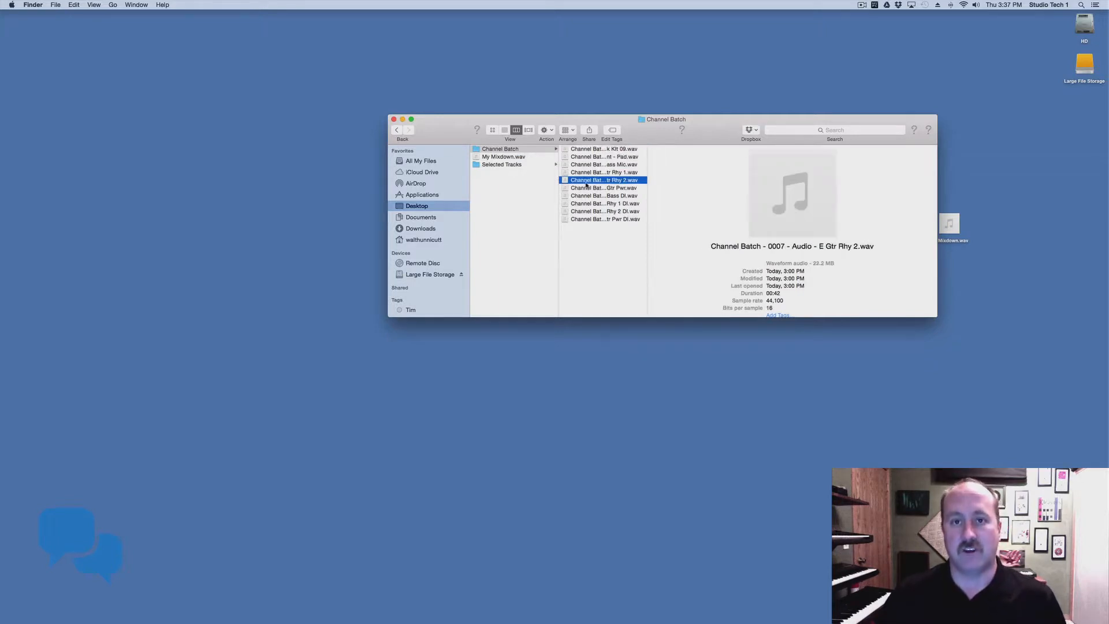
click(600, 261)
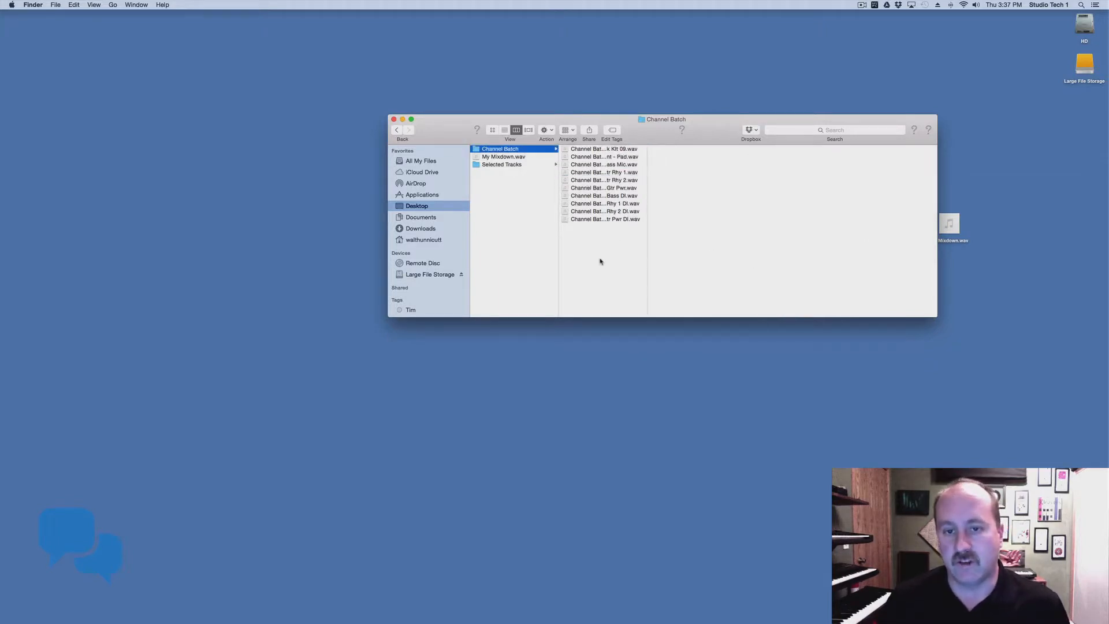
click(393, 119)
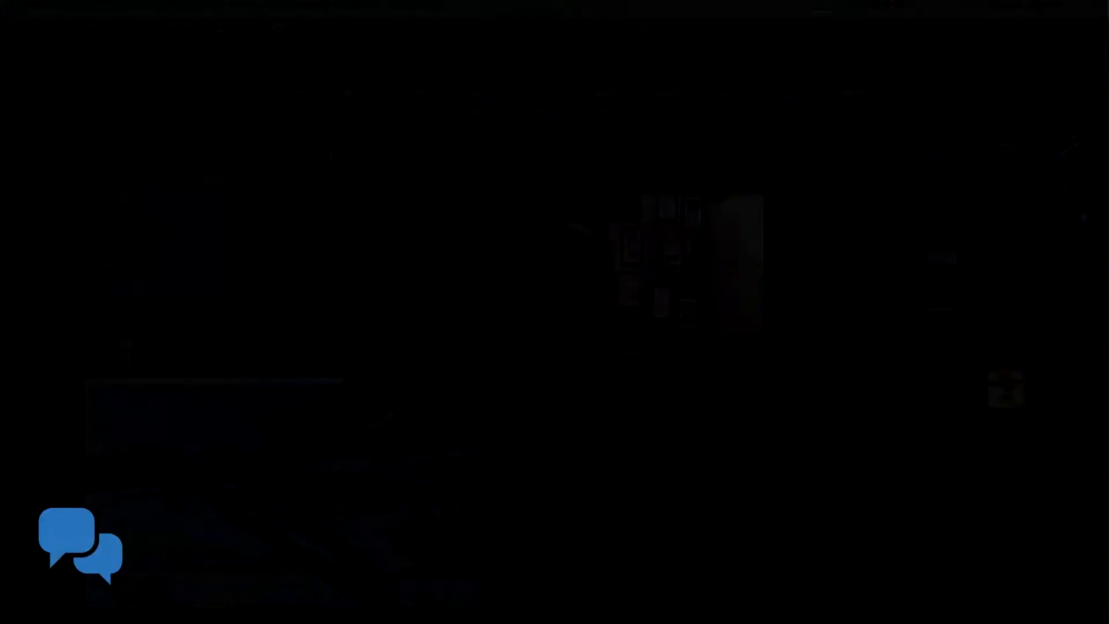